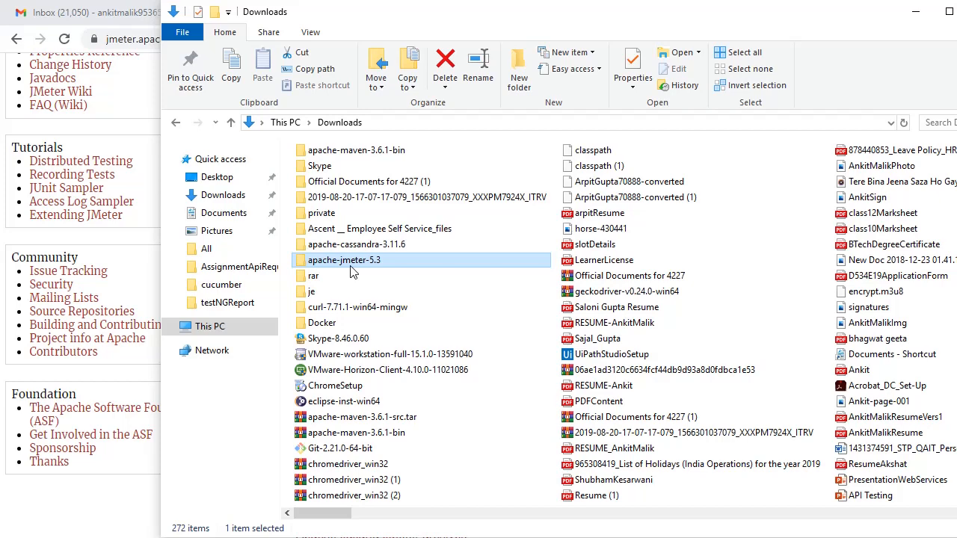
Step: Launch JMeter by running the jmeter Windows batch file in the bin folder of apache-jmeter-5.3
{"action": "double_click", "coordinate": [352, 274]}
{"action": "double_click", "coordinate": [331, 172]}
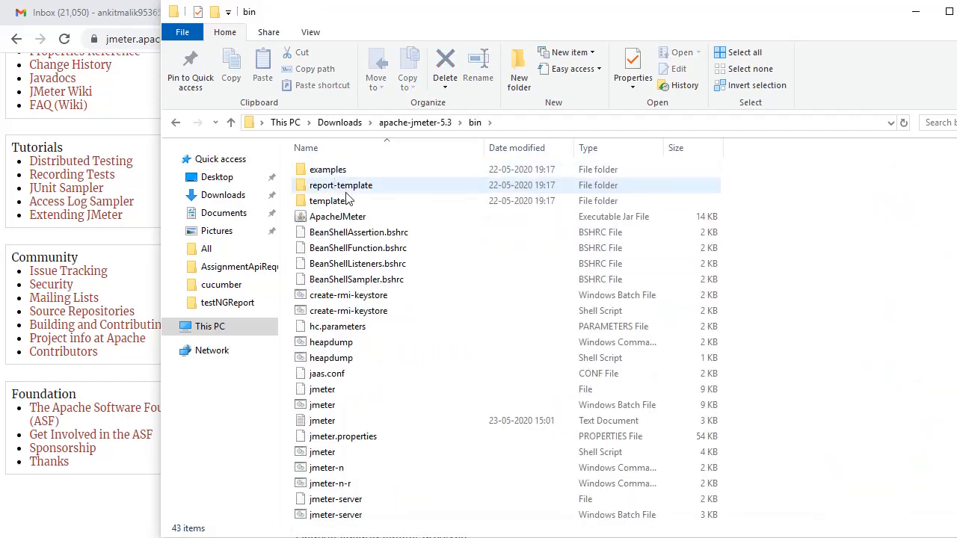
{"action": "left_click", "coordinate": [329, 409]}
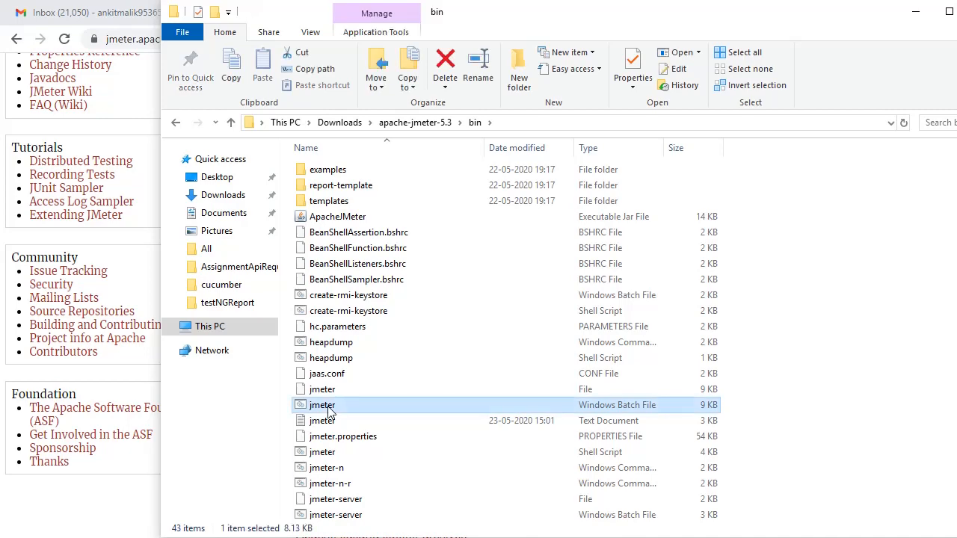
{"action": "double_click", "coordinate": [329, 409]}
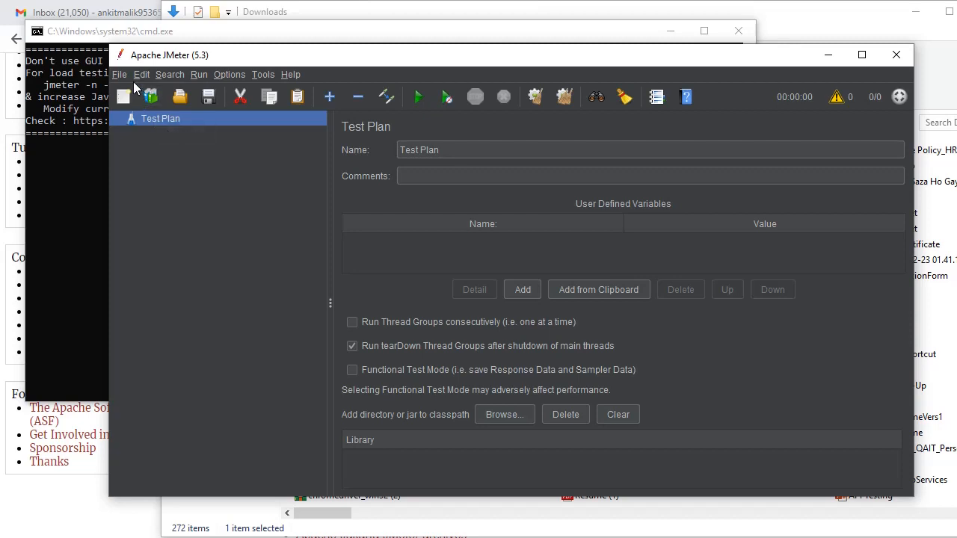
Step: Add a Thread Group to the Test Plan and set its number of threads to 10
{"action": "right_click", "coordinate": [171, 120]}
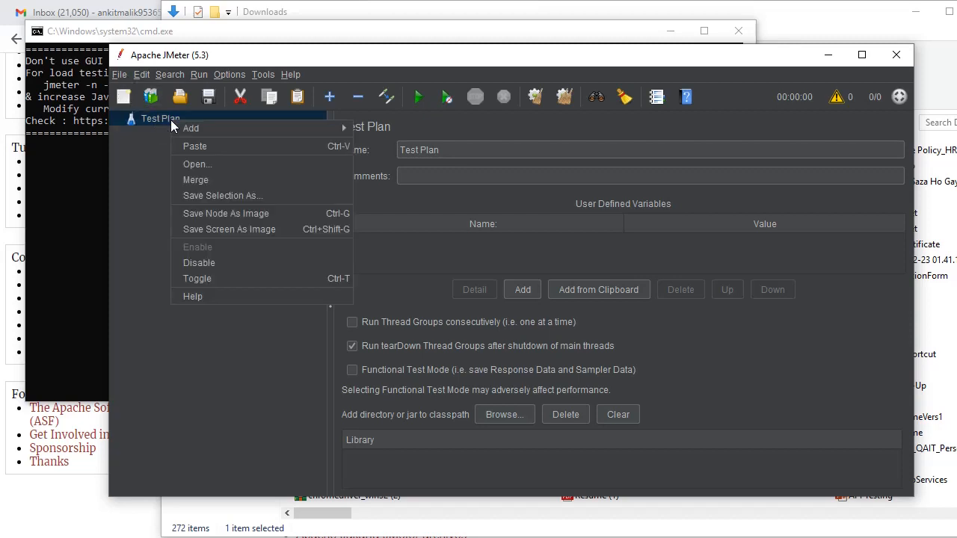
{"action": "mouse_move", "coordinate": [306, 128]}
{"action": "mouse_move", "coordinate": [410, 129]}
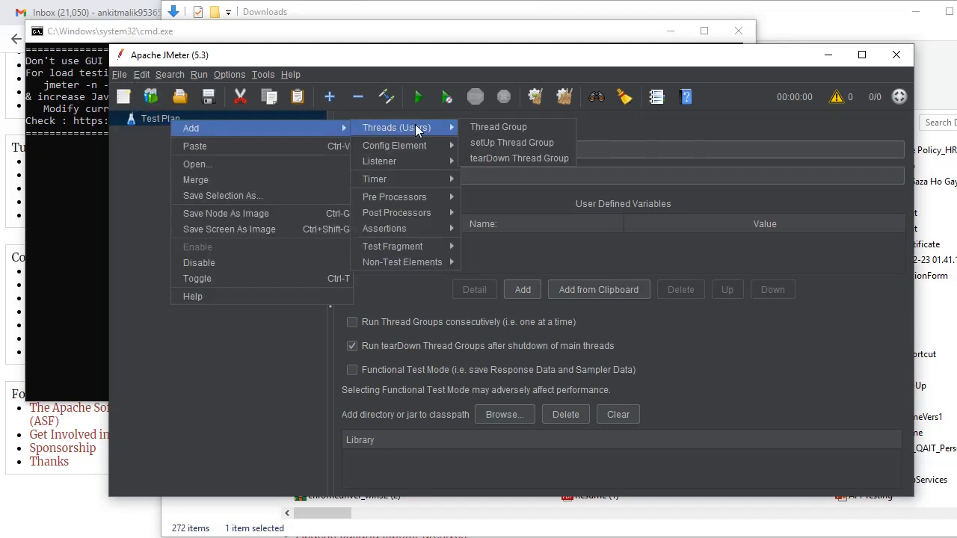
{"action": "left_click", "coordinate": [474, 128]}
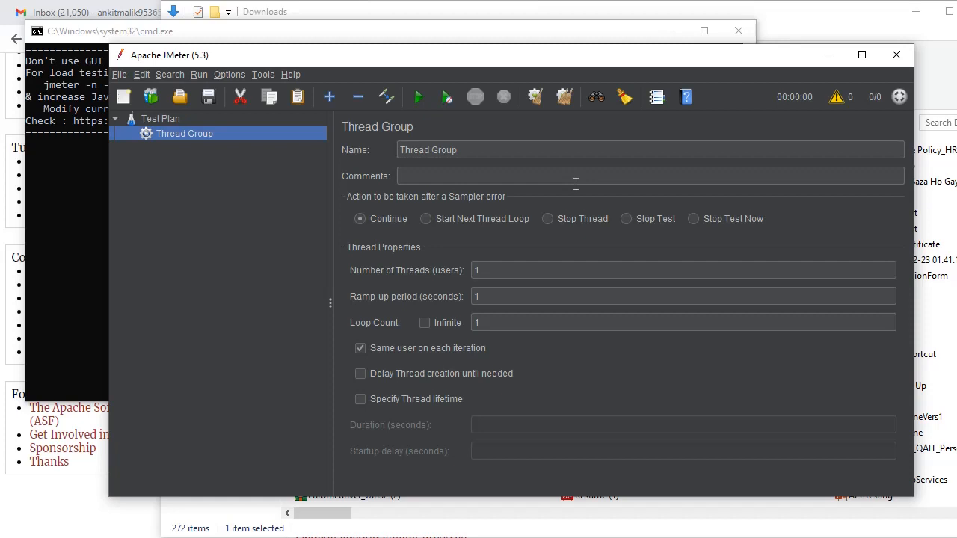
{"action": "left_click", "coordinate": [503, 269]}
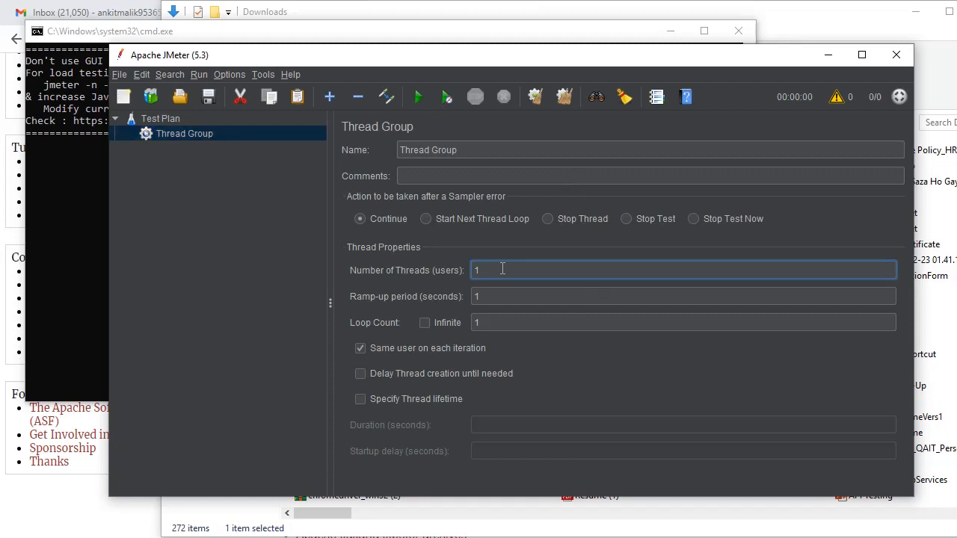
{"action": "type", "text": "0"}
{"action": "left_click", "coordinate": [502, 296]}
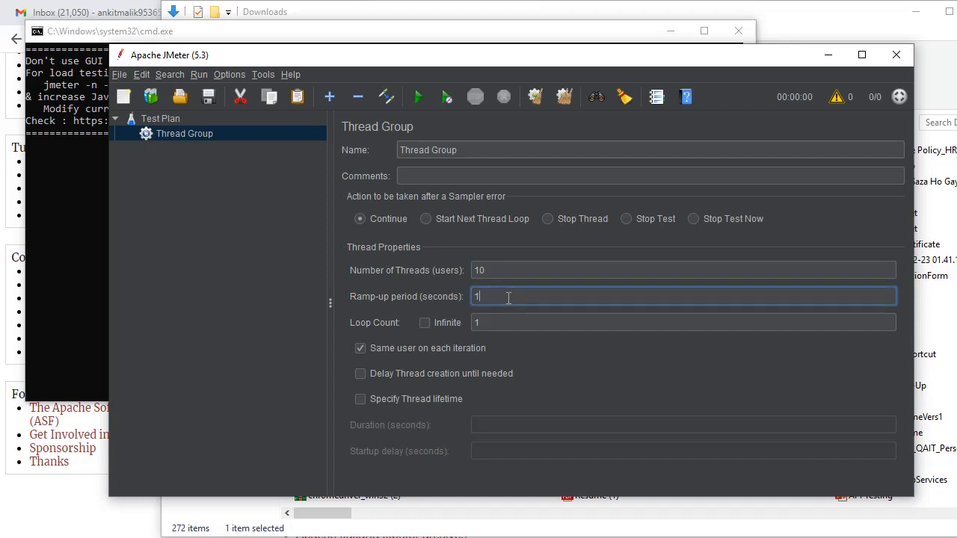
{"action": "key", "text": "BackSpace"}
{"action": "type", "text": "60"}
{"action": "key", "text": "BackSpace"}
{"action": "key", "text": "BackSpace"}
{"action": "type", "text": "1"}
Step: Set the Thread Group to loop infinitely and specify a thread lifetime with a duration of 3600 seconds
{"action": "left_click", "coordinate": [432, 325]}
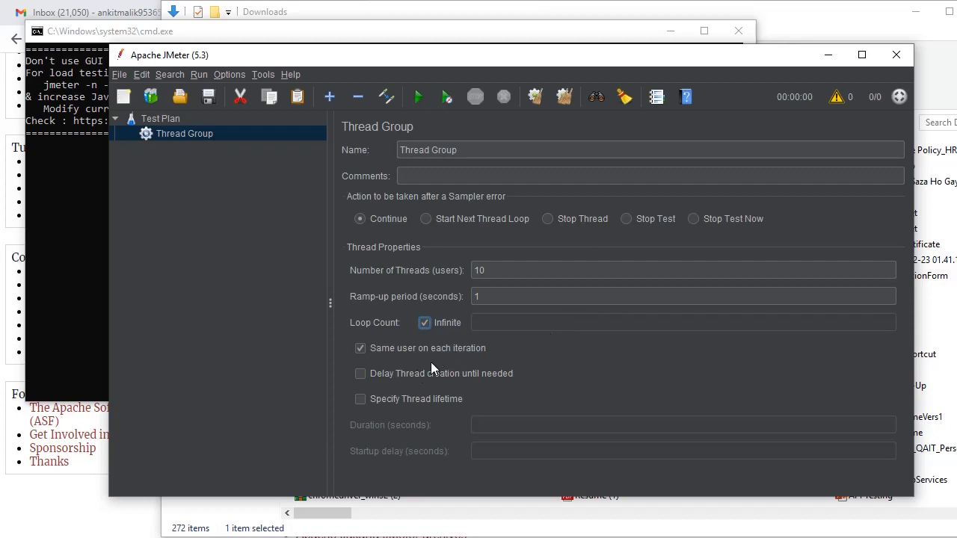
{"action": "left_click", "coordinate": [360, 399]}
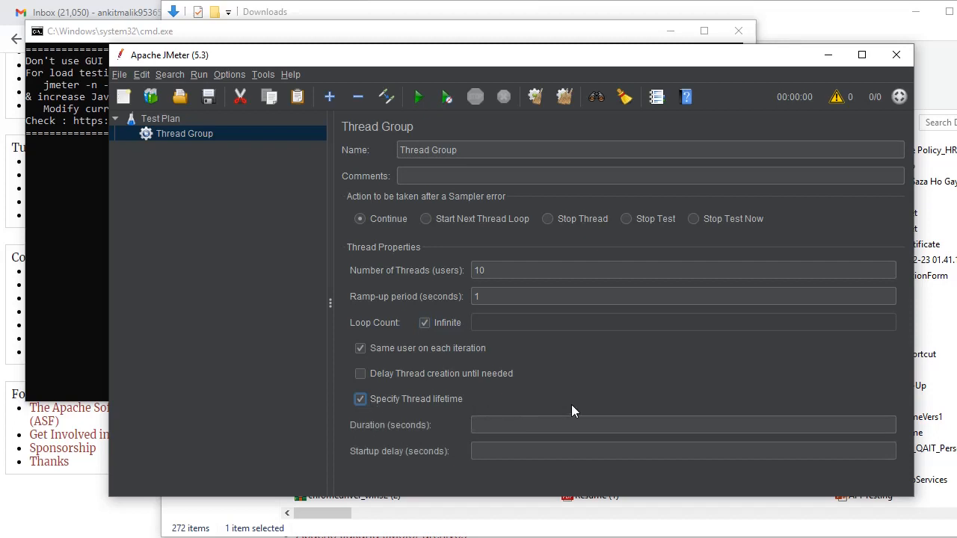
{"action": "left_click", "coordinate": [485, 424]}
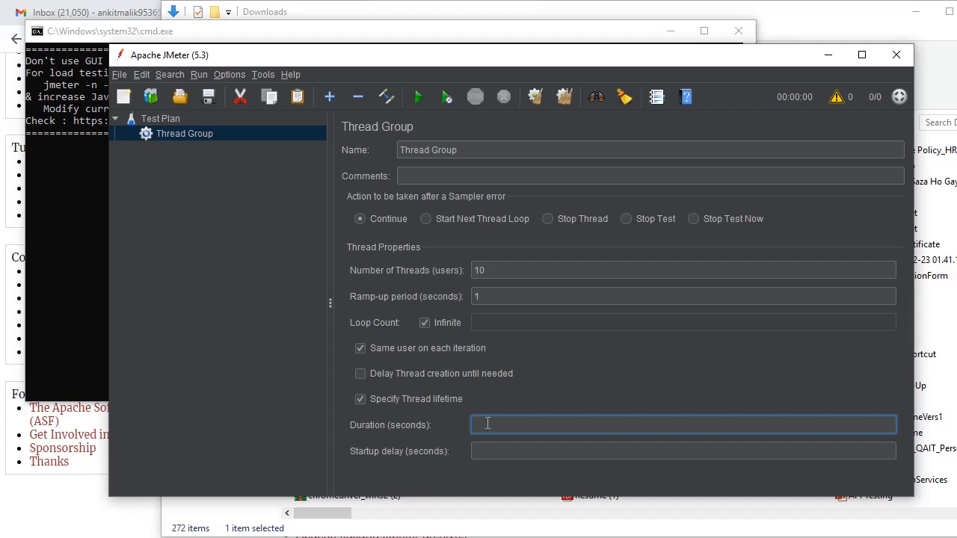
{"action": "type", "text": "3600"}
{"action": "left_click", "coordinate": [483, 452]}
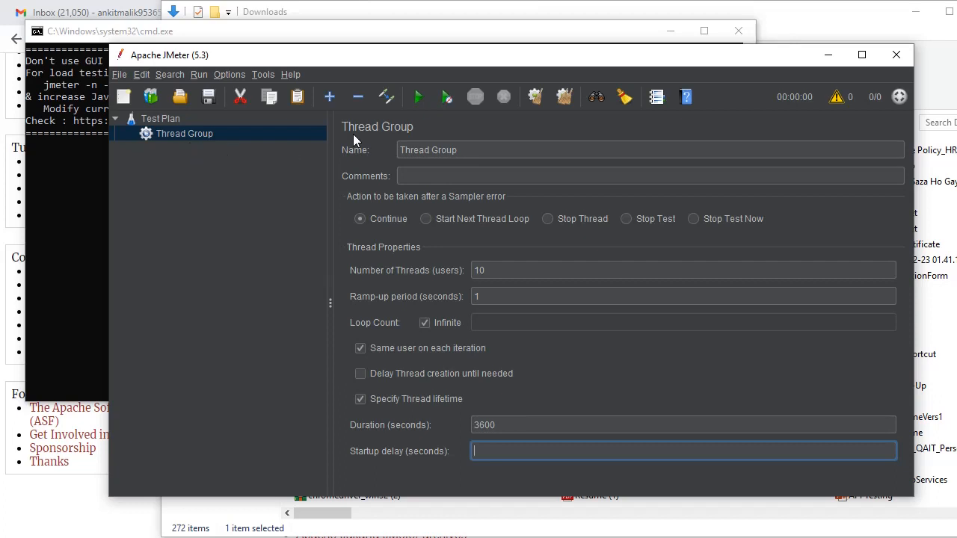
Step: Add an HTTP Request sampler to the Thread Group and maximize the JMeter window
{"action": "right_click", "coordinate": [176, 134]}
{"action": "mouse_move", "coordinate": [302, 143]}
{"action": "mouse_move", "coordinate": [421, 141]}
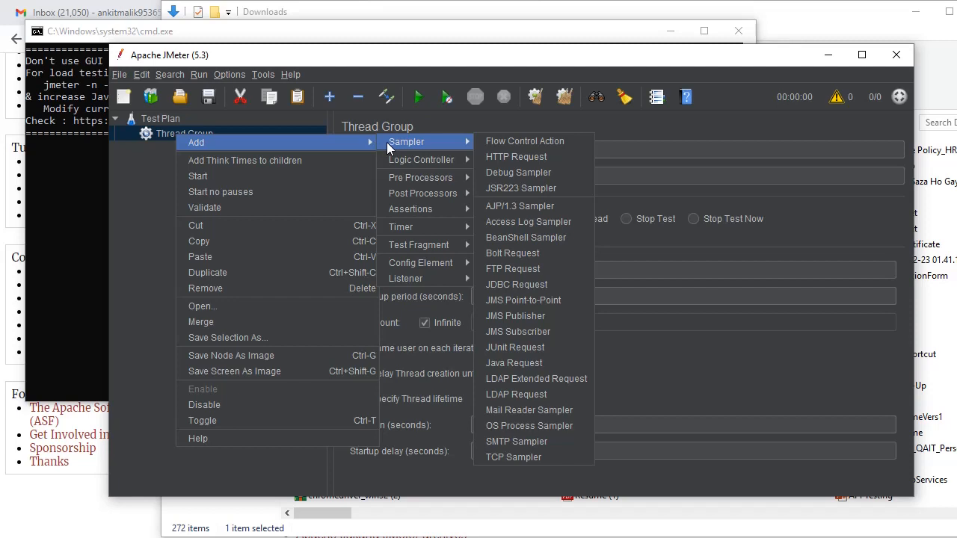
{"action": "left_click", "coordinate": [508, 158]}
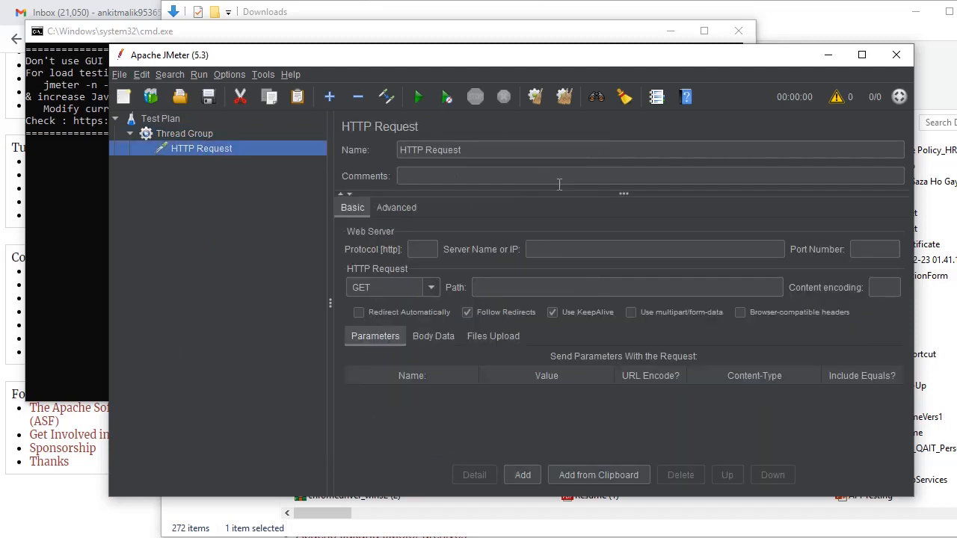
{"action": "left_click", "coordinate": [861, 56]}
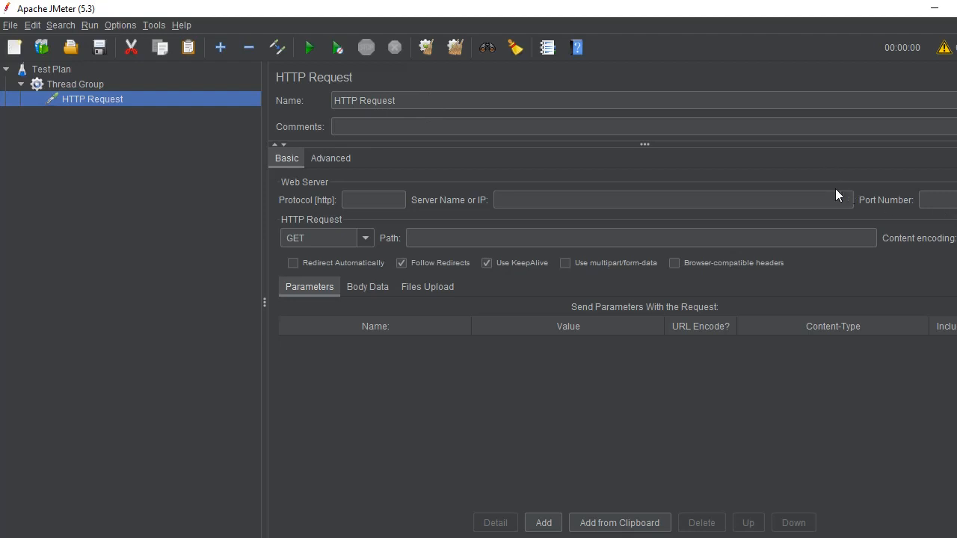
Step: Copy https from the registerUser request's URL in Postman into the protocol of JMeter's HTTP Request
{"action": "left_click", "coordinate": [354, 201]}
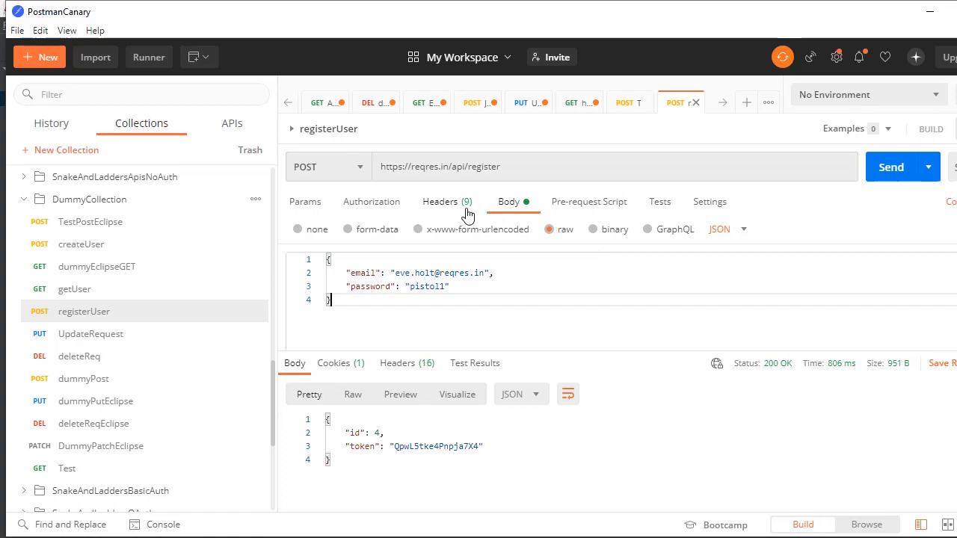
{"action": "double_click", "coordinate": [391, 166]}
{"action": "key", "text": "ctrl+c"}
{"action": "key", "text": "alt+Tab"}
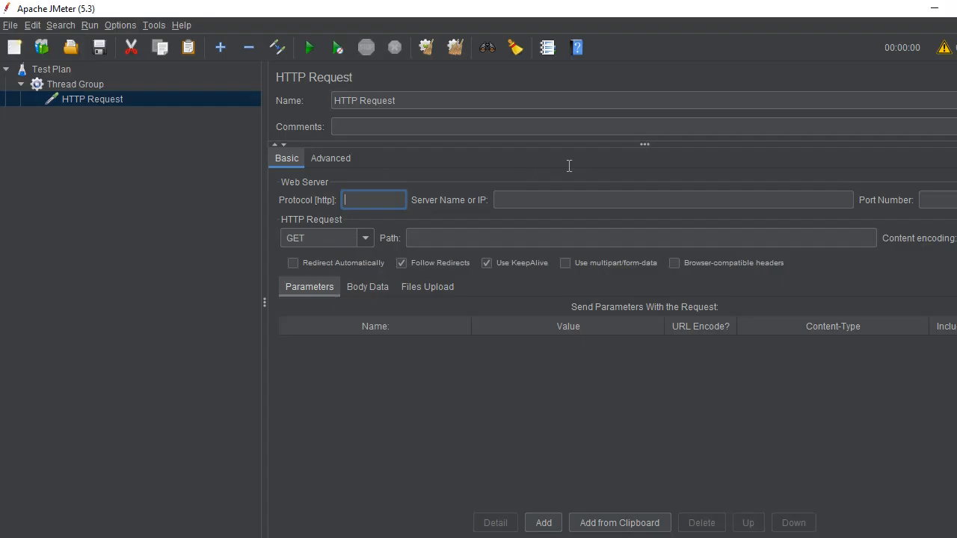
{"action": "key", "text": "ctrl+v"}
{"action": "key", "text": "alt+Tab"}
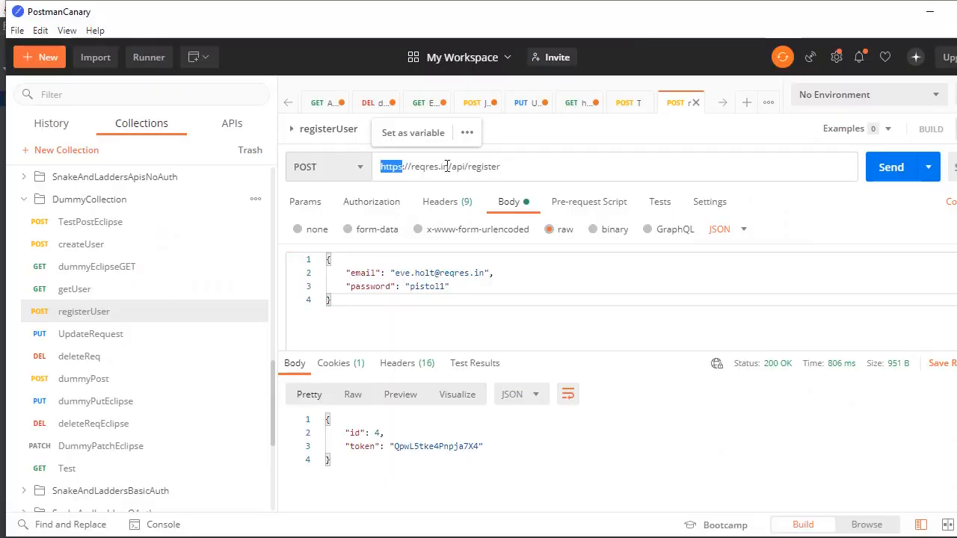
{"action": "left_click", "coordinate": [411, 166]}
{"action": "left_click_drag", "start_coordinate": [410, 165], "coordinate": [449, 166]}
{"action": "key", "text": "ctrl+c"}
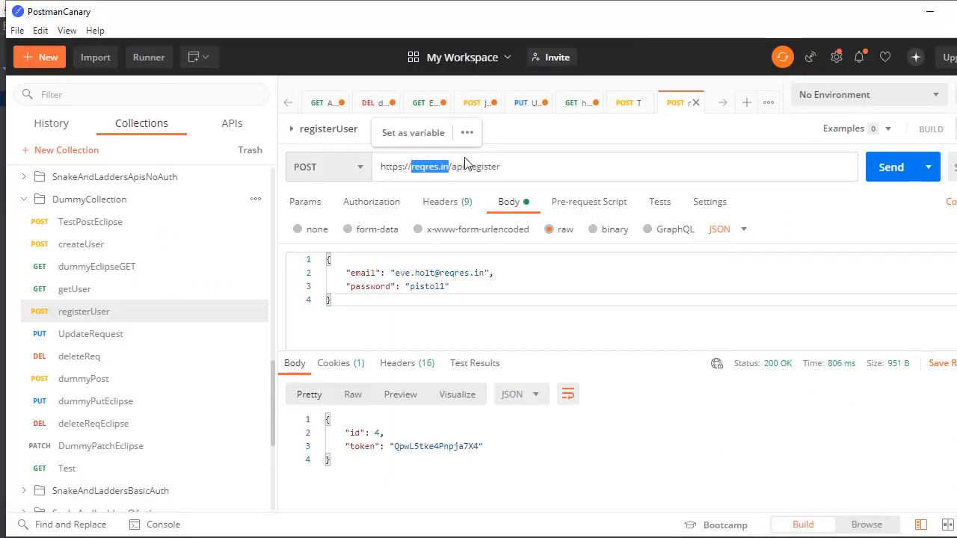
{"action": "key", "text": "alt+Tab"}
{"action": "left_click", "coordinate": [508, 196]}
{"action": "key", "text": "ctrl+v"}
Step: Copy the path /api/register from the registerUser URL in Postman into the HTTP Request's path in JMeter
{"action": "key", "text": "alt+Tab"}
{"action": "left_click", "coordinate": [449, 166]}
{"action": "left_click", "coordinate": [519, 170], "text": "shift"}
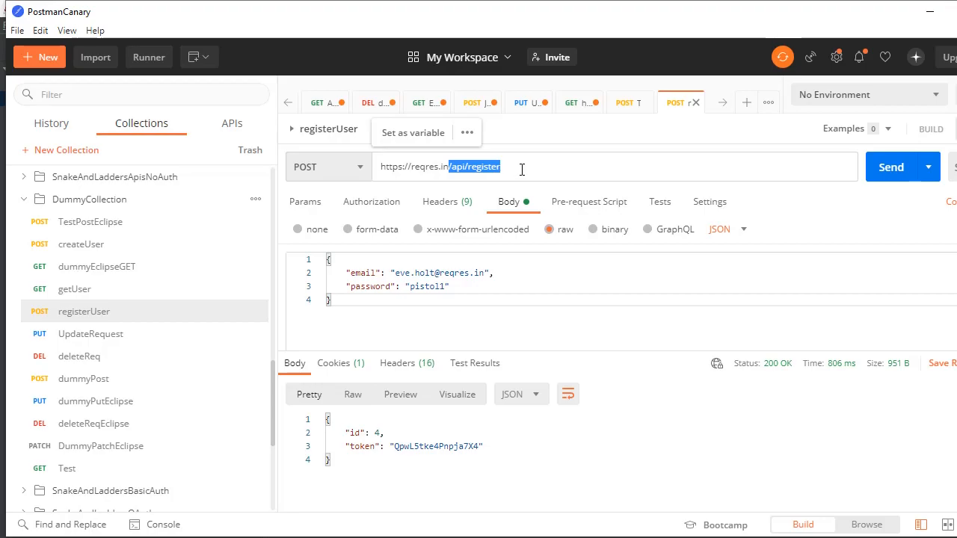
{"action": "key", "text": "ctrl+c"}
{"action": "key", "text": "alt+Tab"}
{"action": "left_click", "coordinate": [465, 238]}
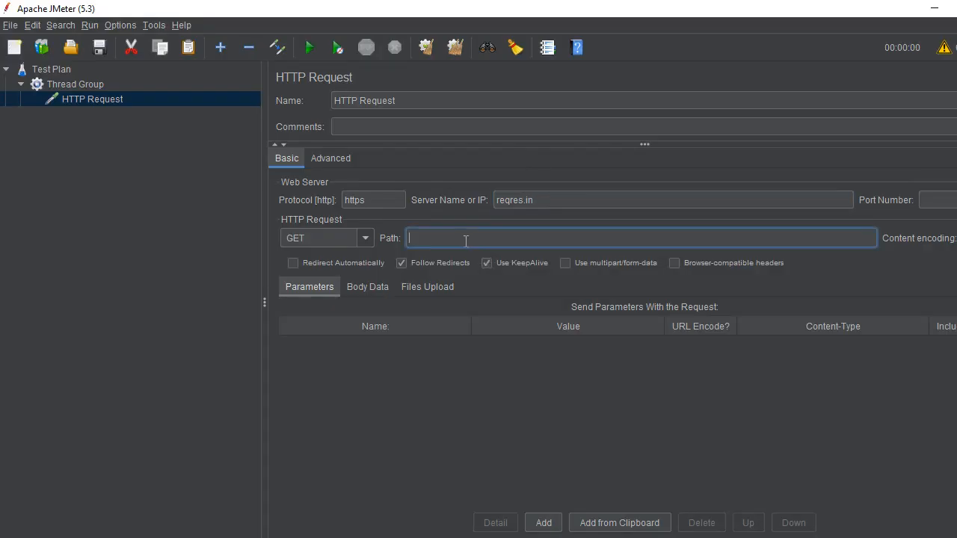
{"action": "key", "text": "ctrl+v"}
Step: Check the request method in Postman and set JMeter's HTTP Request method to POST
{"action": "key", "text": "alt+Tab"}
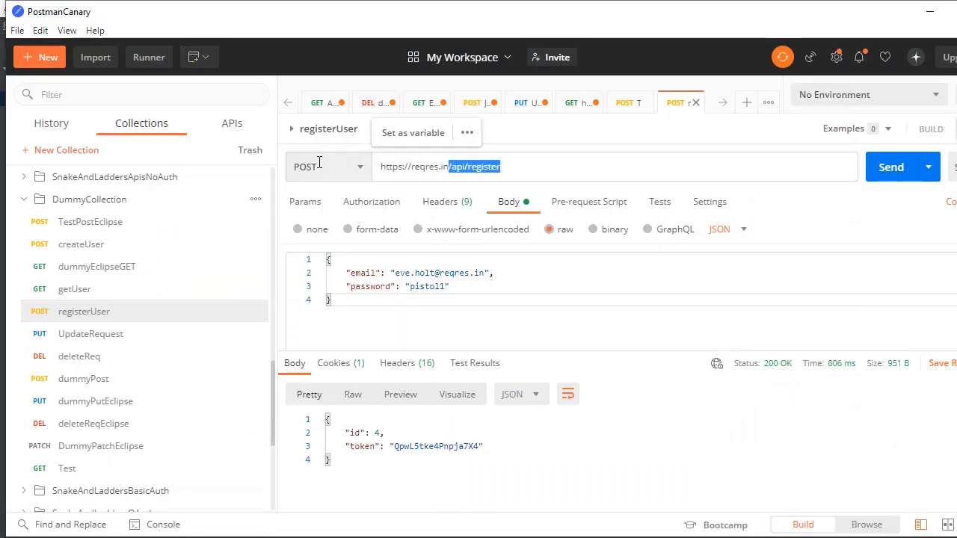
{"action": "key", "text": "alt+Tab"}
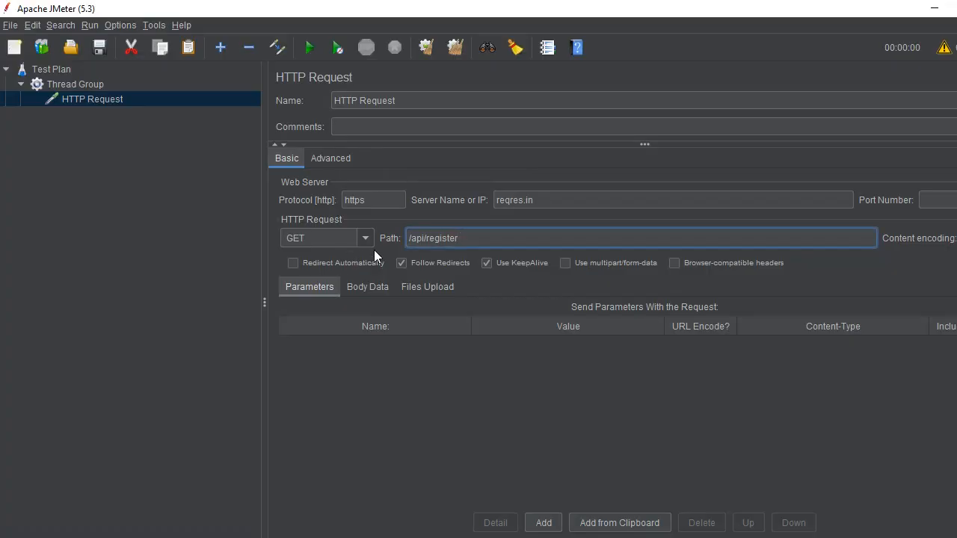
{"action": "left_click", "coordinate": [365, 238]}
{"action": "left_click", "coordinate": [297, 270]}
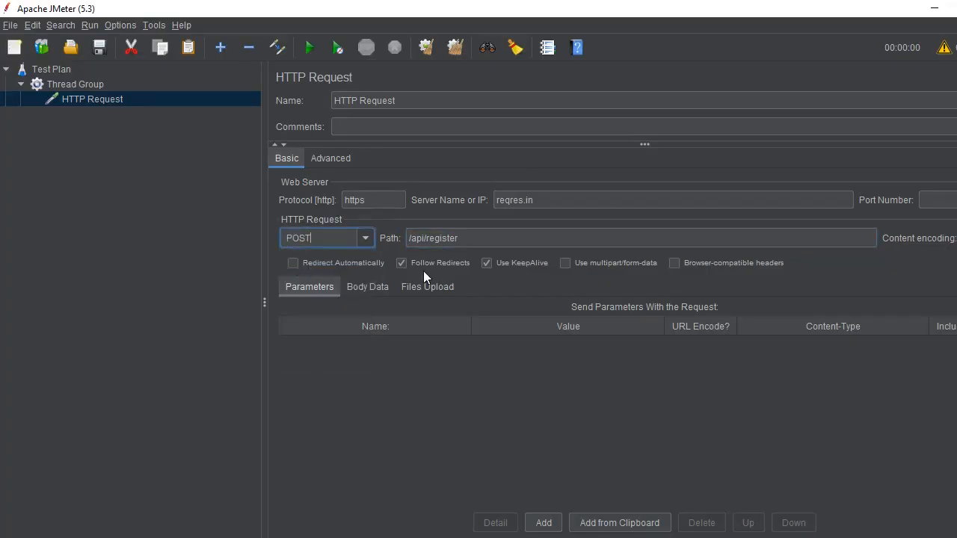
{"action": "key", "text": "alt+Tab"}
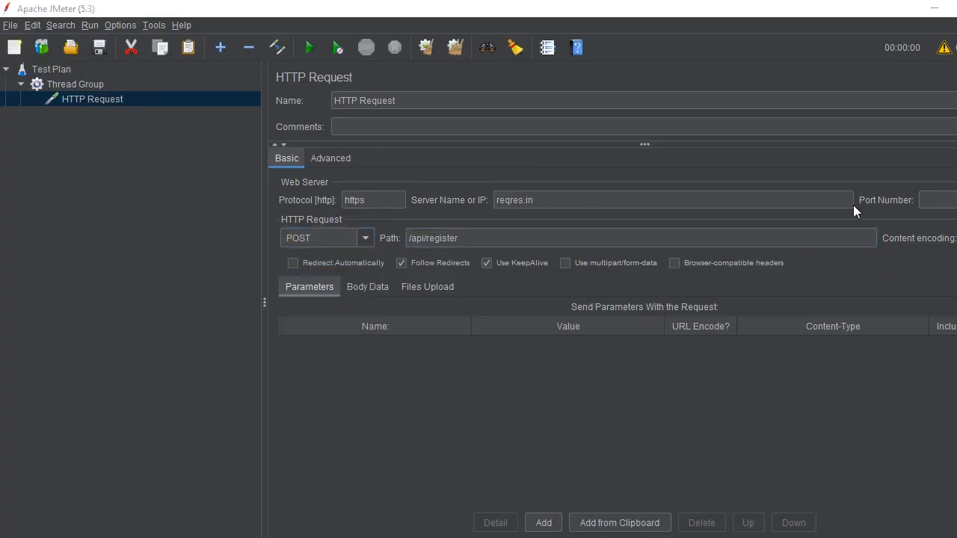
{"action": "key", "text": "alt+Tab"}
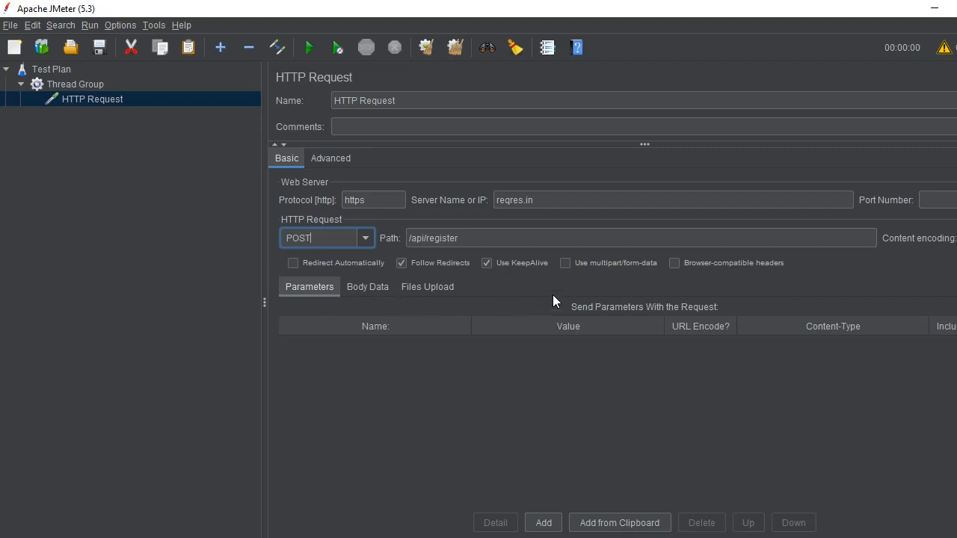
Step: Try the form-data body type in Postman and the multipart/form-data option in JMeter, and return the registerUser body to raw
{"action": "key", "text": "alt+Tab"}
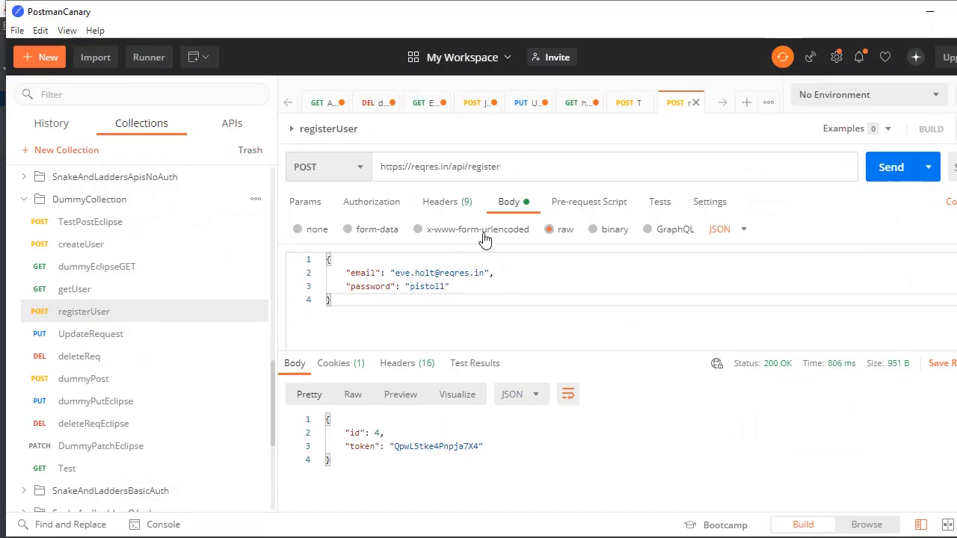
{"action": "left_click", "coordinate": [347, 230]}
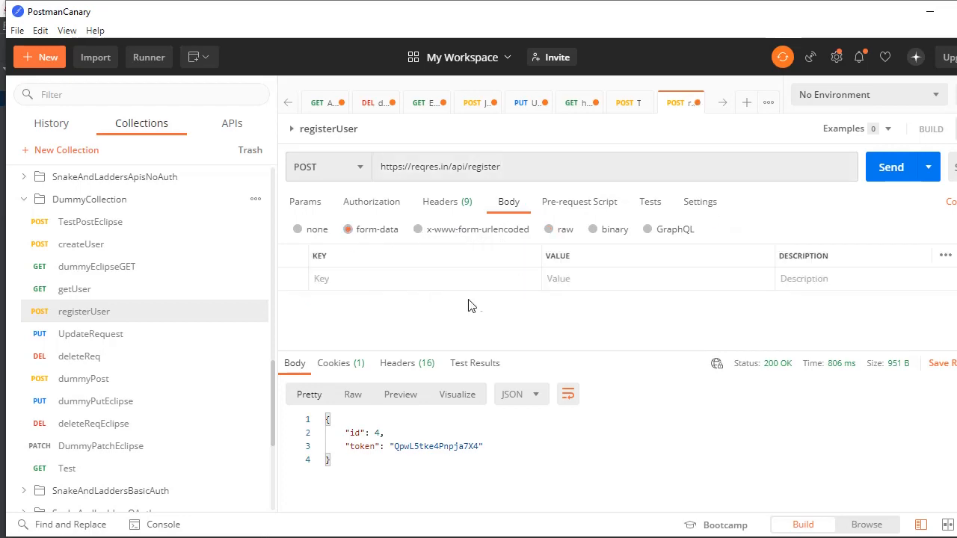
{"action": "key", "text": "alt+Tab"}
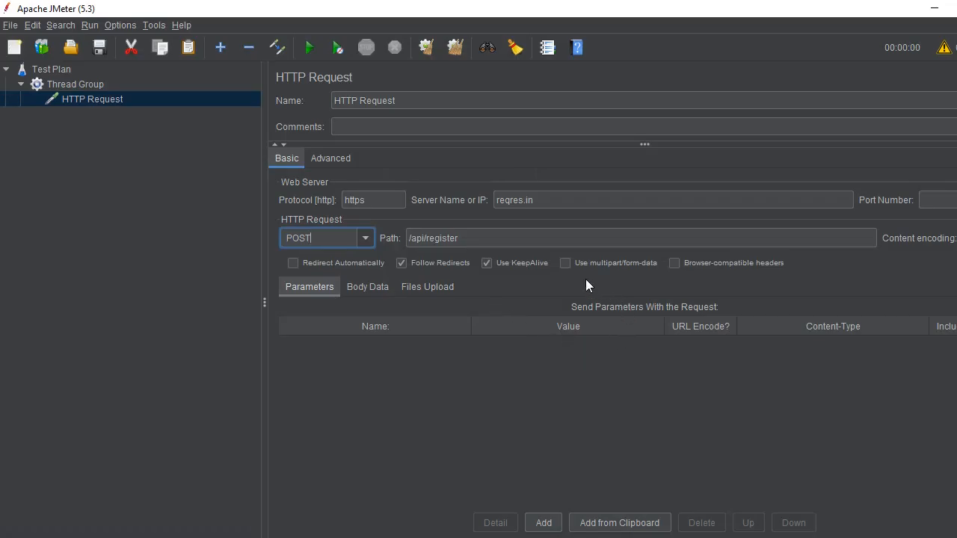
{"action": "left_click", "coordinate": [565, 263]}
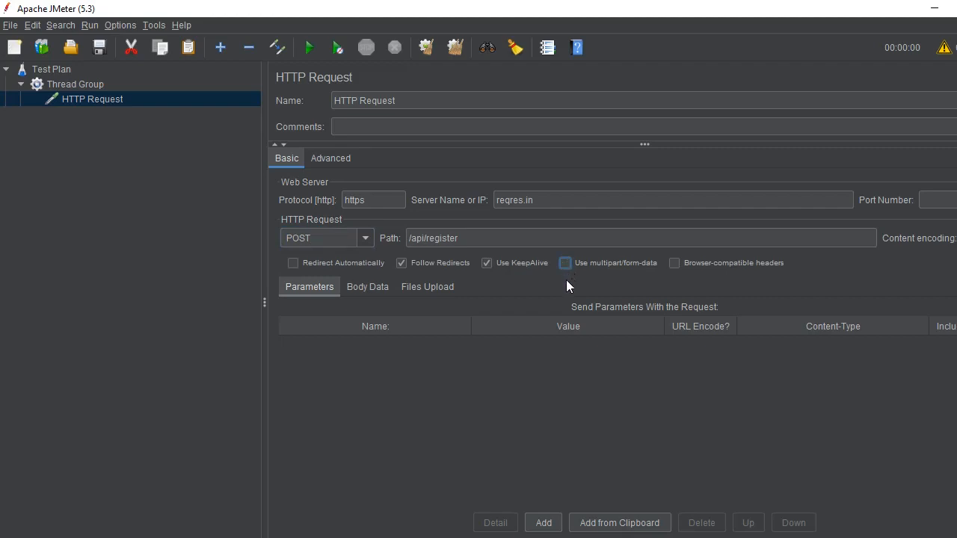
{"action": "key", "text": "alt+Tab"}
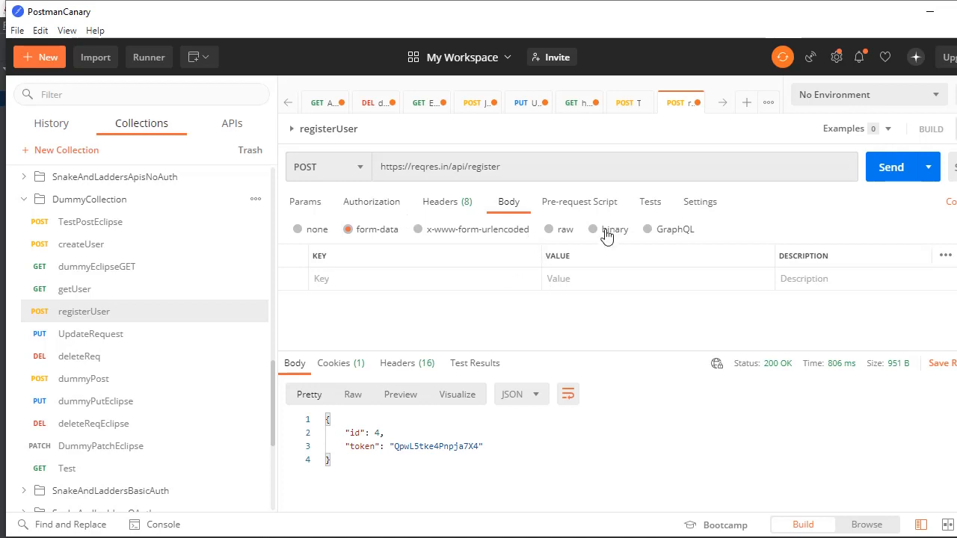
{"action": "left_click", "coordinate": [549, 235]}
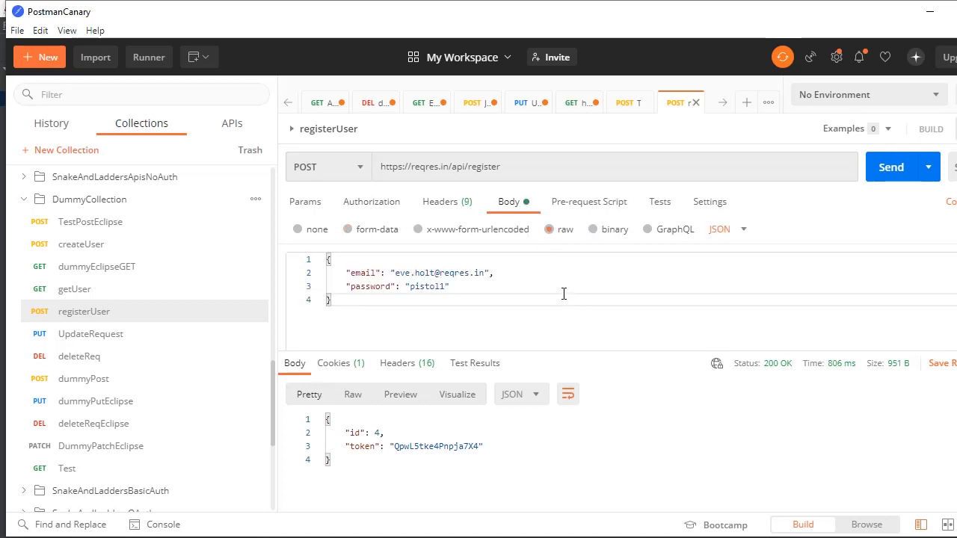
Step: Copy the raw JSON body with the e-mail and password from Postman's registerUser request into the HTTP Request's body data in JMeter
{"action": "key", "text": "ctrl+a"}
{"action": "key", "text": "ctrl+c"}
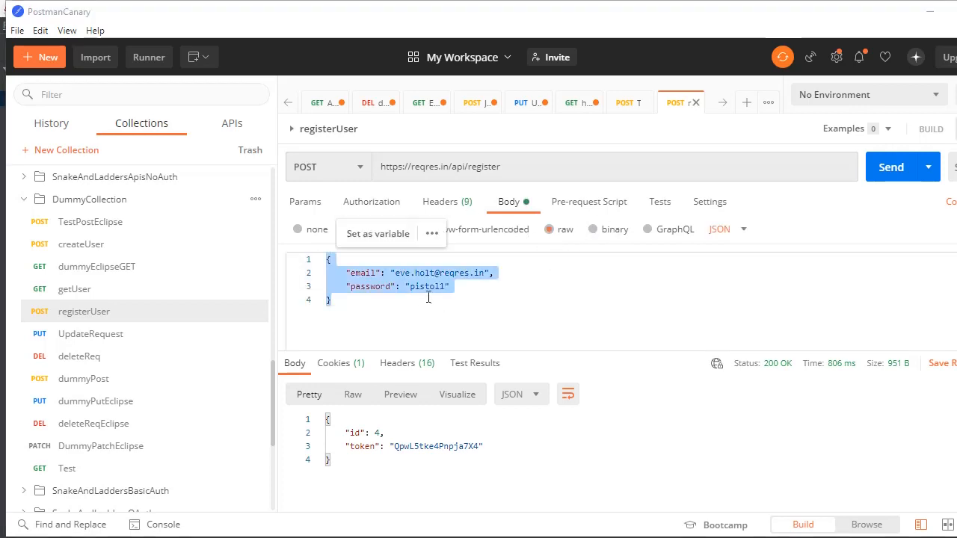
{"action": "key", "text": "alt+Tab"}
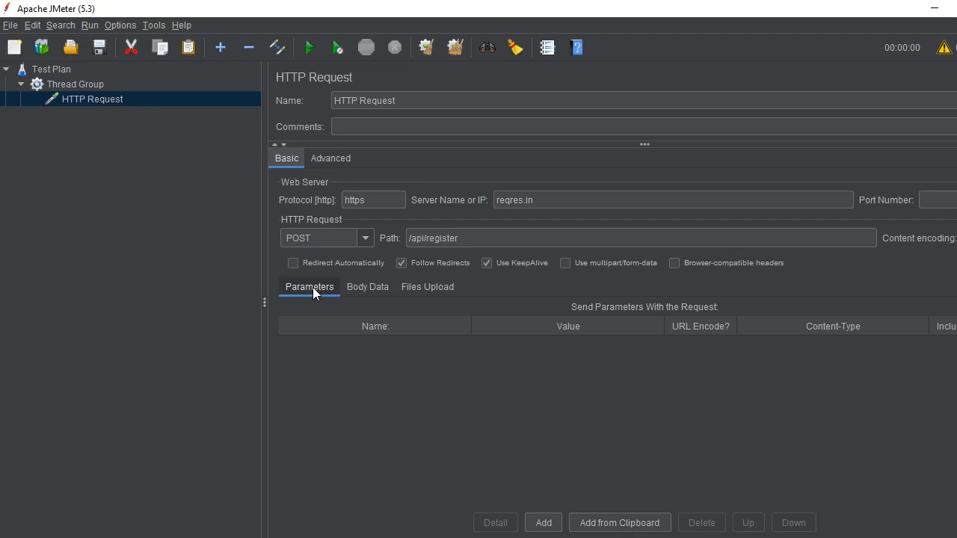
{"action": "left_click", "coordinate": [367, 291]}
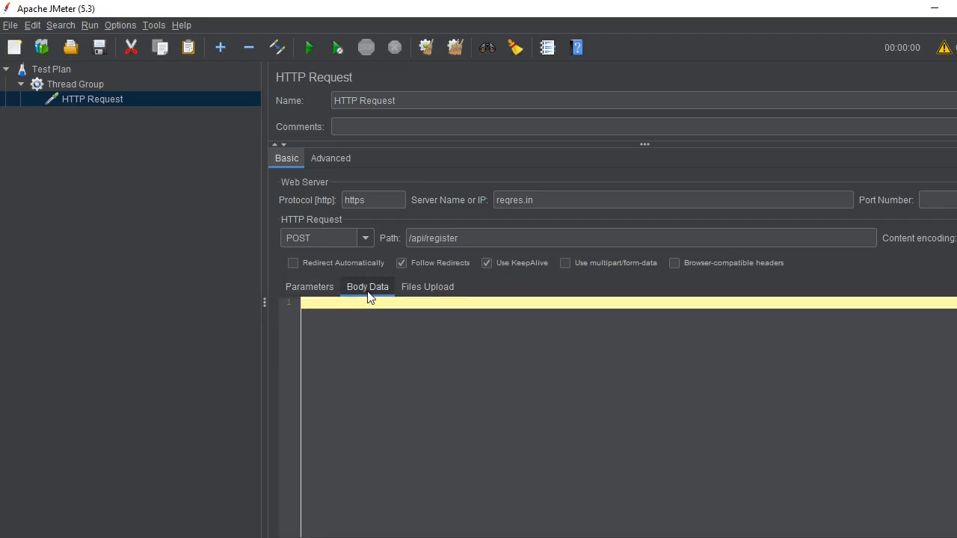
{"action": "left_click", "coordinate": [395, 337]}
{"action": "key", "text": "ctrl+v"}
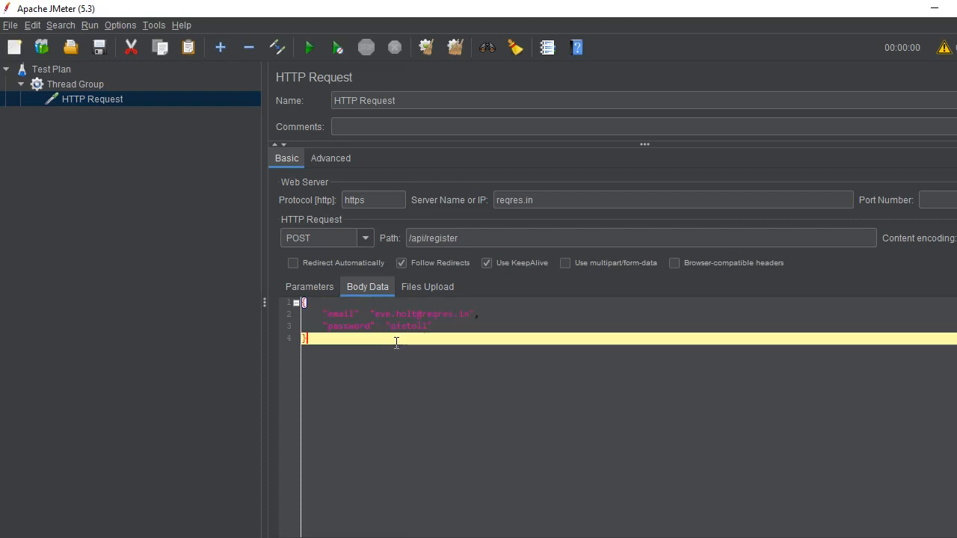
{"action": "left_click", "coordinate": [427, 289]}
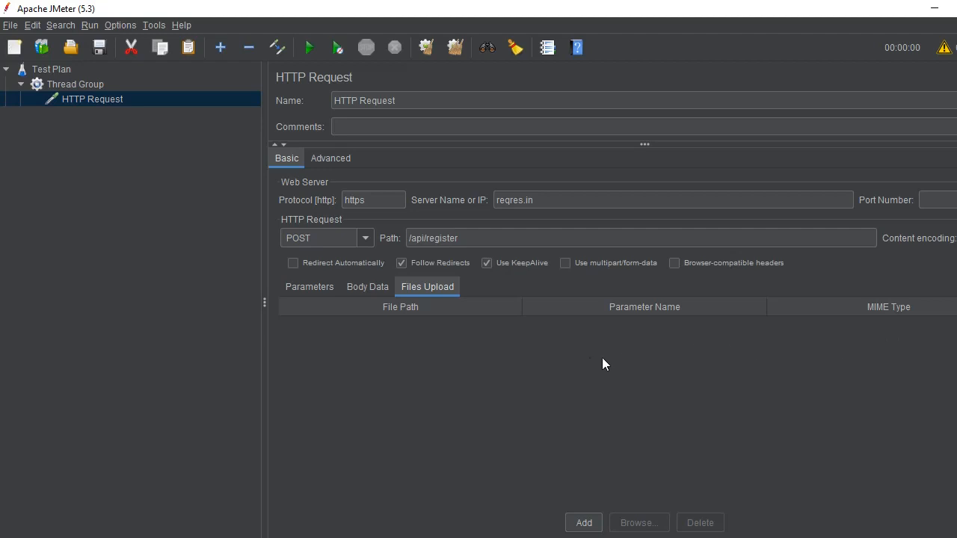
{"action": "left_click", "coordinate": [370, 288]}
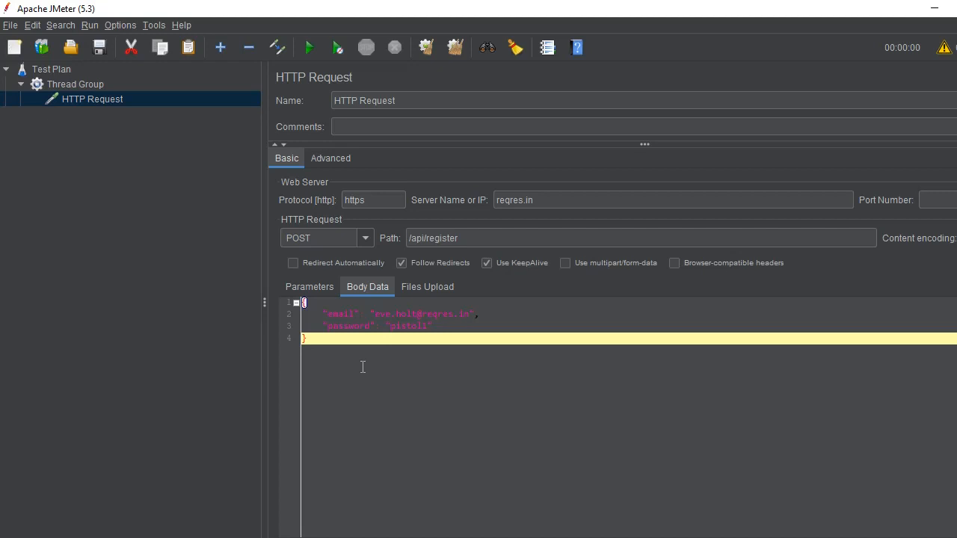
Step: Add a View Results Tree listener to the Thread Group
{"action": "left_click", "coordinate": [79, 85]}
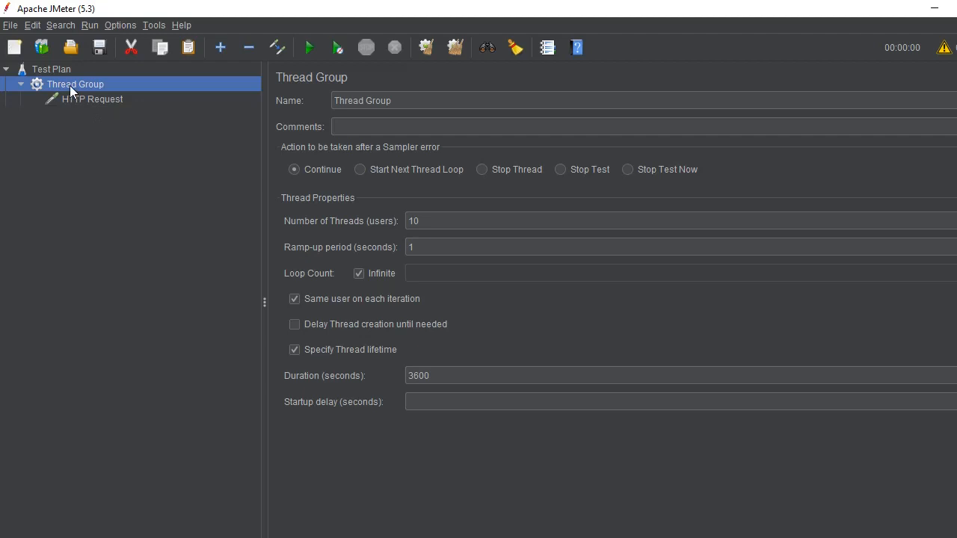
{"action": "right_click", "coordinate": [69, 85]}
{"action": "mouse_move", "coordinate": [228, 90]}
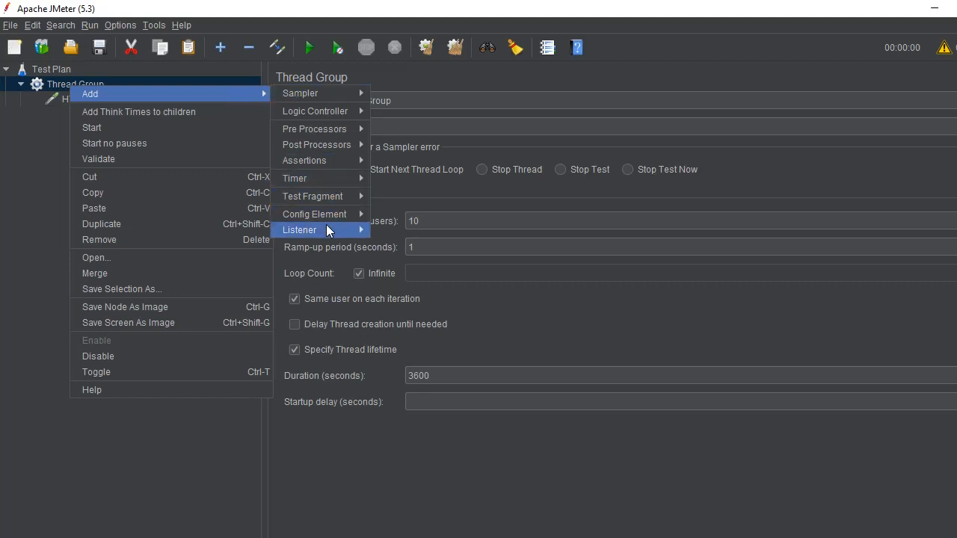
{"action": "mouse_move", "coordinate": [327, 226]}
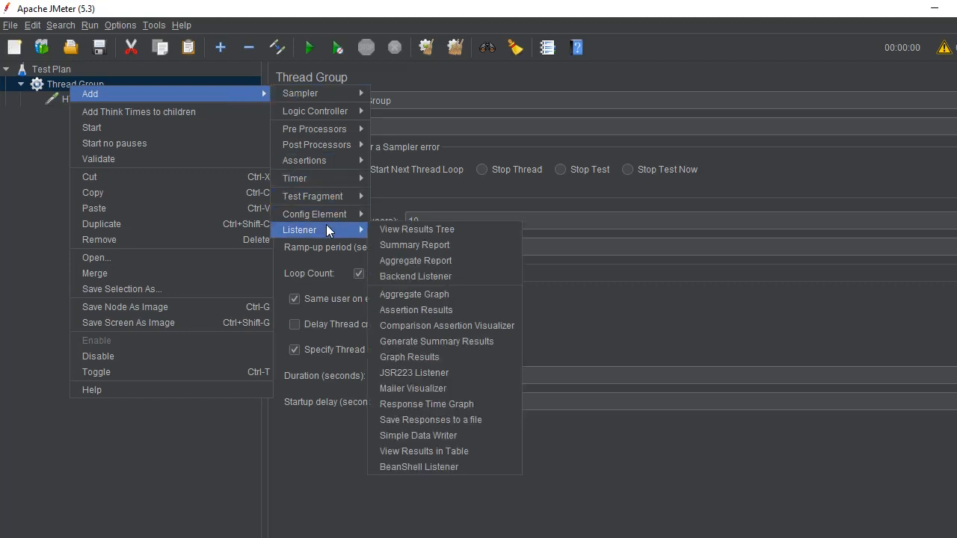
{"action": "left_click", "coordinate": [387, 230]}
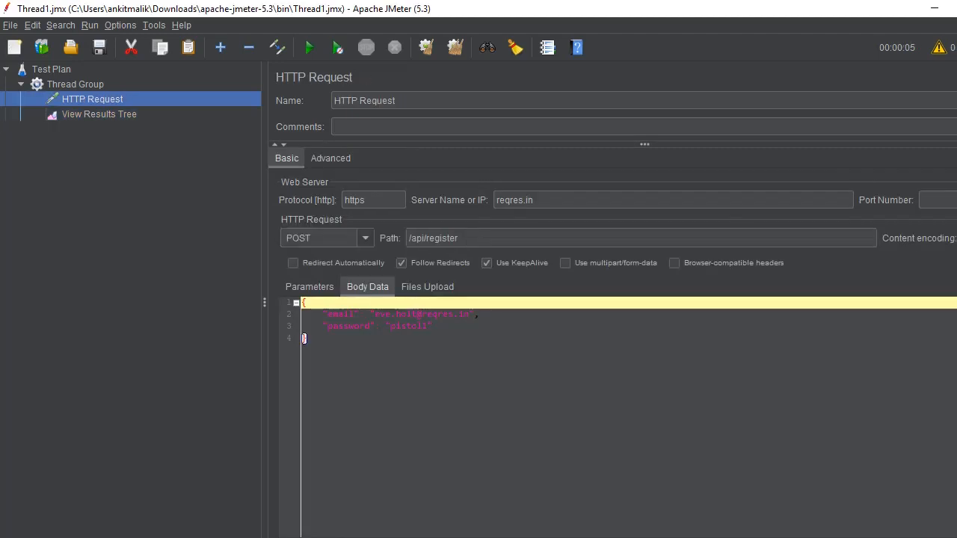
Step: Add an Aggregate Report listener to the Thread Group
{"action": "left_click", "coordinate": [70, 83]}
{"action": "right_click", "coordinate": [70, 84]}
{"action": "mouse_move", "coordinate": [217, 94]}
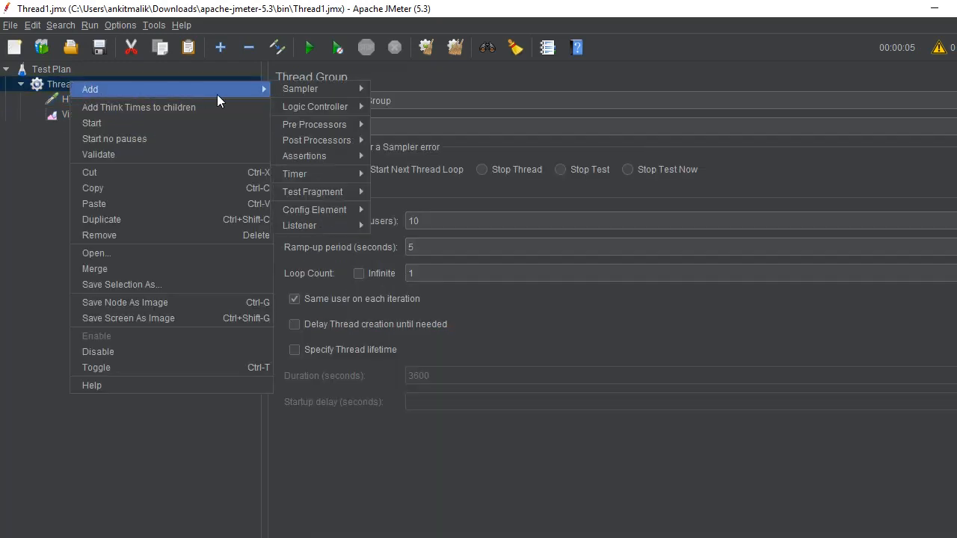
{"action": "mouse_move", "coordinate": [335, 221]}
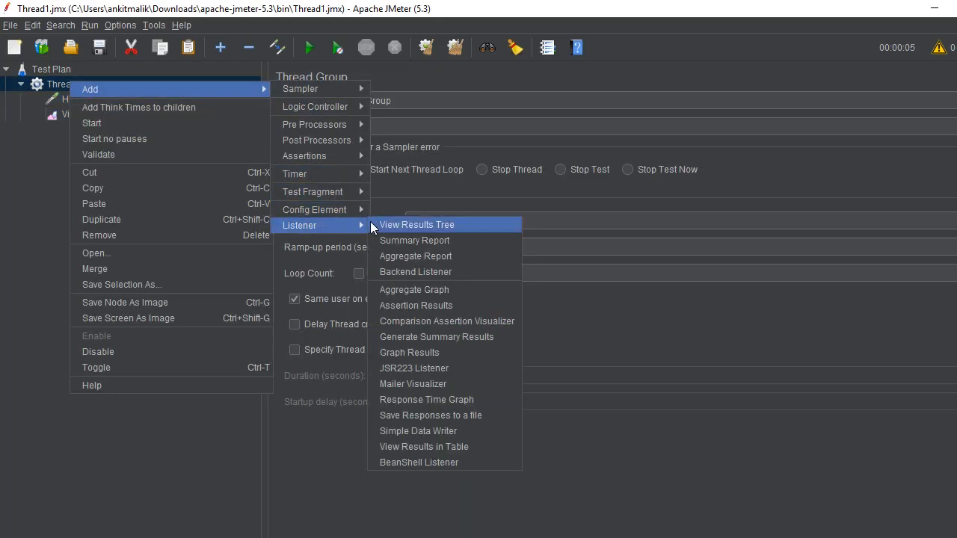
{"action": "left_click", "coordinate": [413, 256]}
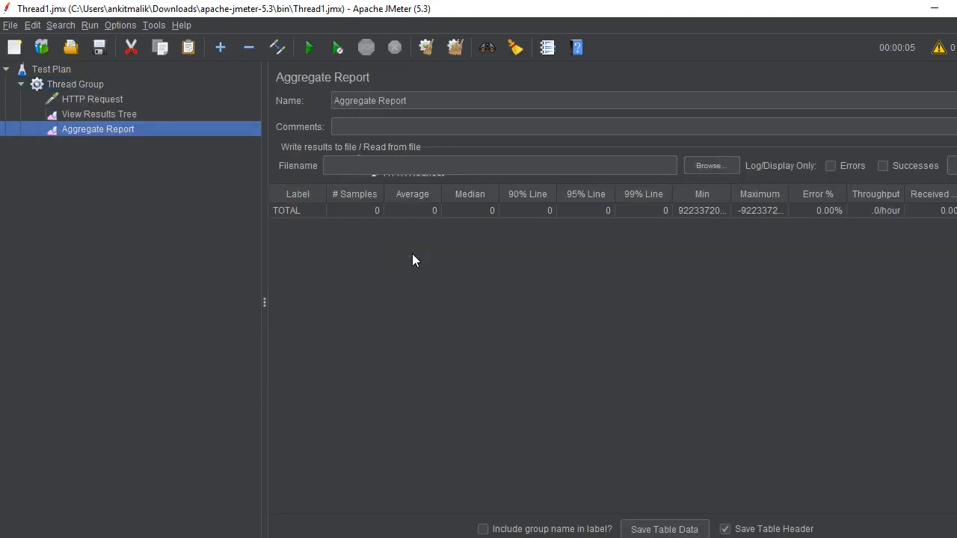
Step: Compare JMeter's HTTP Request with the headers of the registerUser request in Postman, especially Content-Type
{"action": "left_click", "coordinate": [83, 101]}
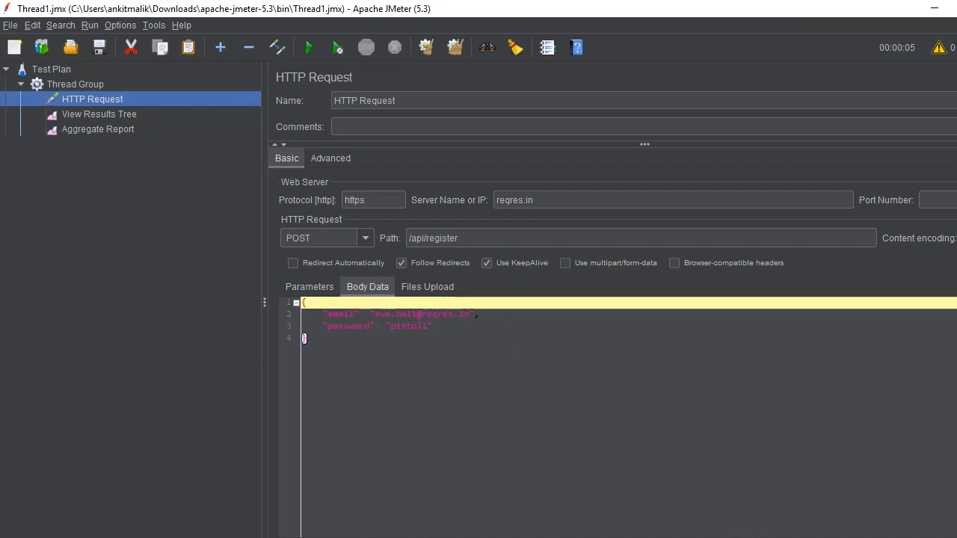
{"action": "left_click", "coordinate": [615, 536]}
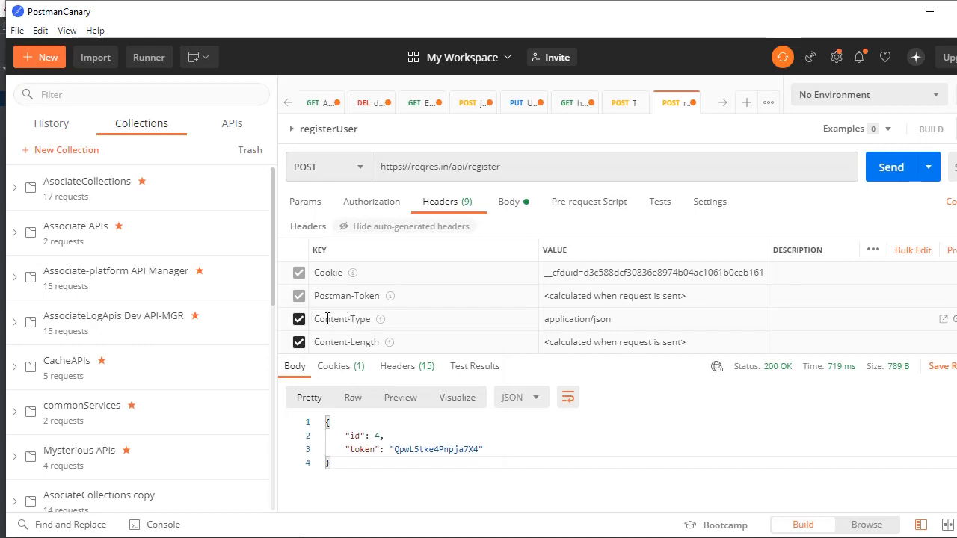
{"action": "left_click", "coordinate": [360, 319]}
{"action": "key", "text": "alt+Tab"}
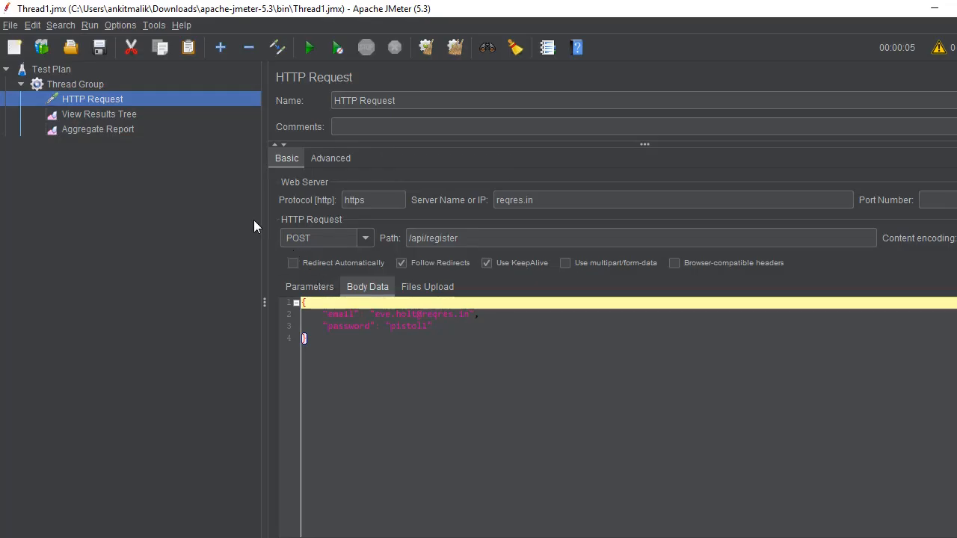
{"action": "key", "text": "alt+Tab"}
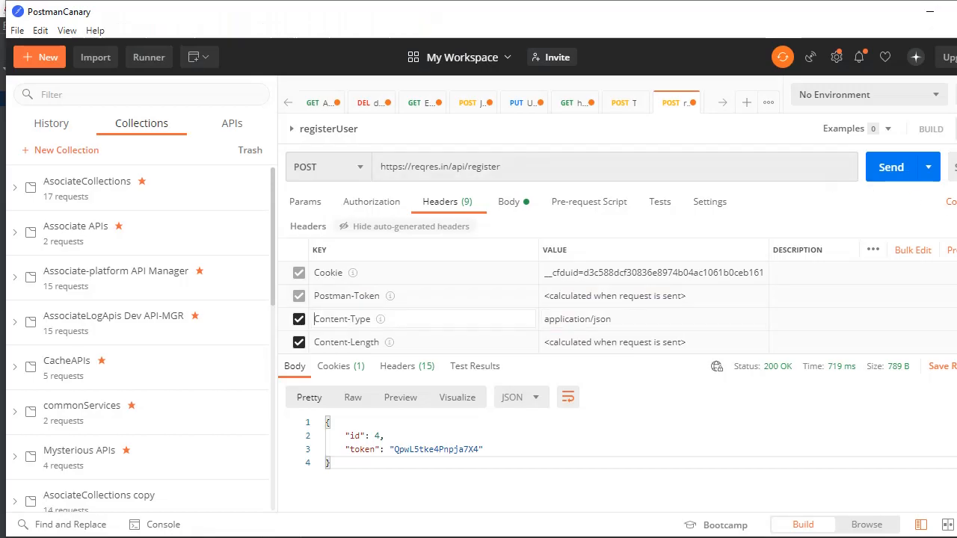
Step: Generate the Java - Unirest code snippet for registerUser in Postman and copy it, including its password and cookie, into Notepad
{"action": "left_click", "coordinate": [952, 201]}
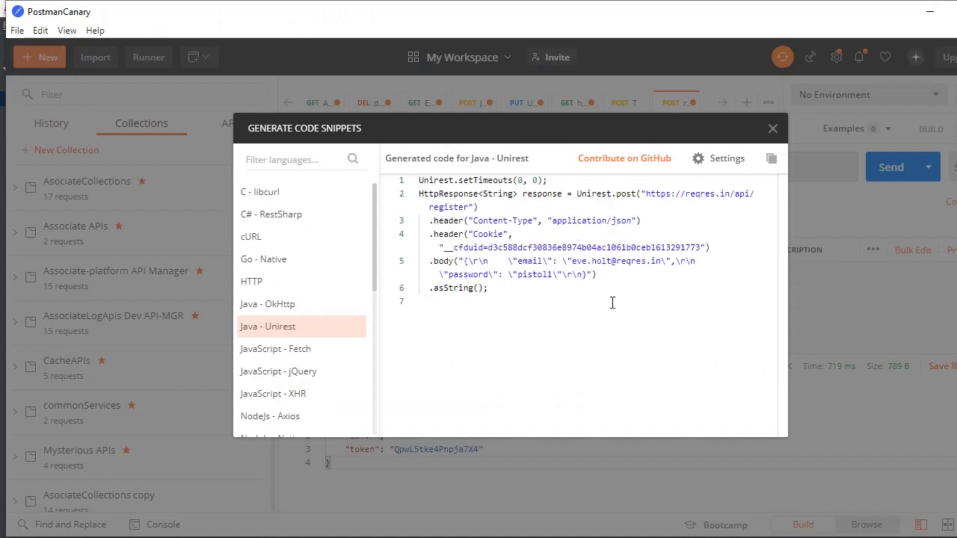
{"action": "left_click", "coordinate": [772, 160]}
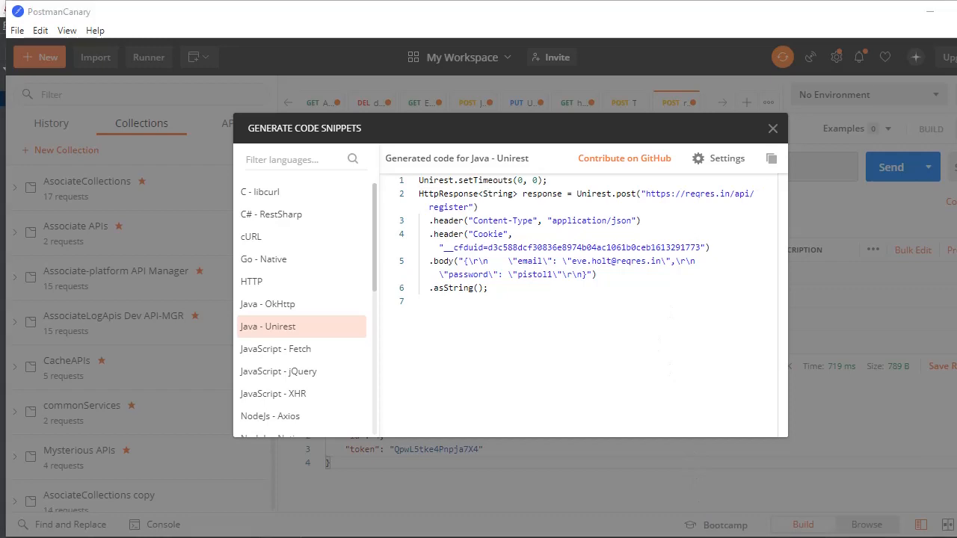
{"action": "left_click", "coordinate": [543, 537]}
{"action": "left_click", "coordinate": [624, 493]}
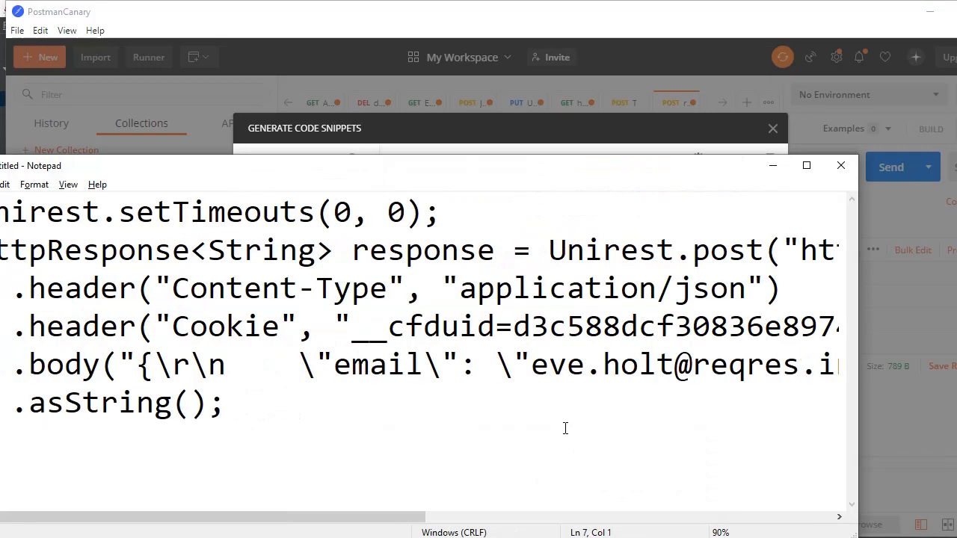
{"action": "key", "text": "ctrl+a"}
{"action": "left_click", "coordinate": [564, 413]}
Step: Copy the header name Content-Type from the Notepad snippet and add an HTTP Header Manager to the HTTP Request in JMeter
{"action": "left_click_drag", "start_coordinate": [388, 289], "coordinate": [179, 280]}
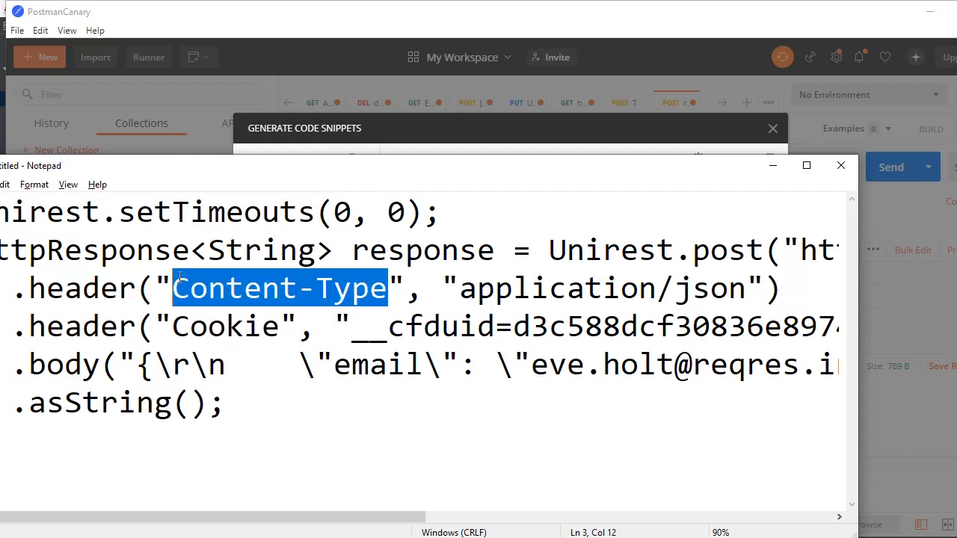
{"action": "key", "text": "alt+Tab"}
{"action": "key", "text": "alt+Tab"}
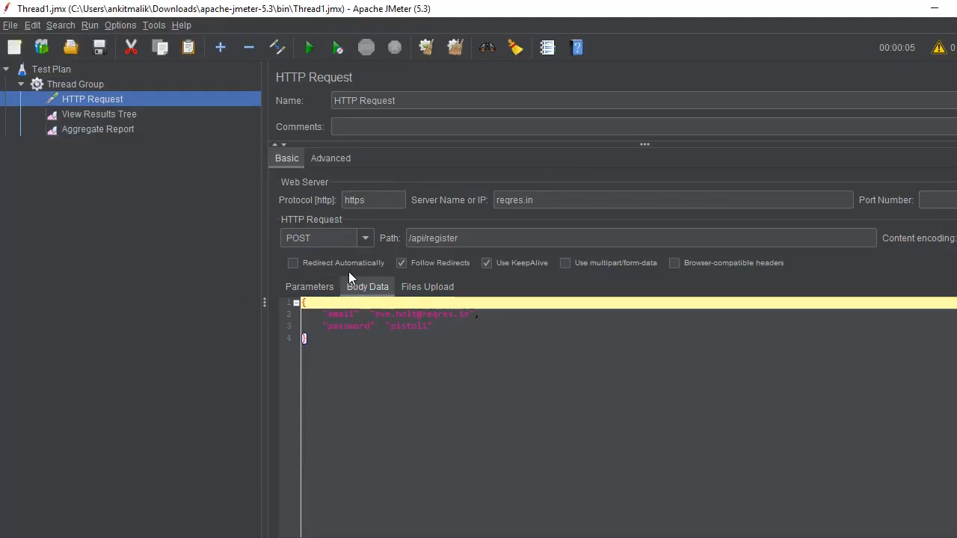
{"action": "right_click", "coordinate": [81, 96]}
{"action": "mouse_move", "coordinate": [82, 97]}
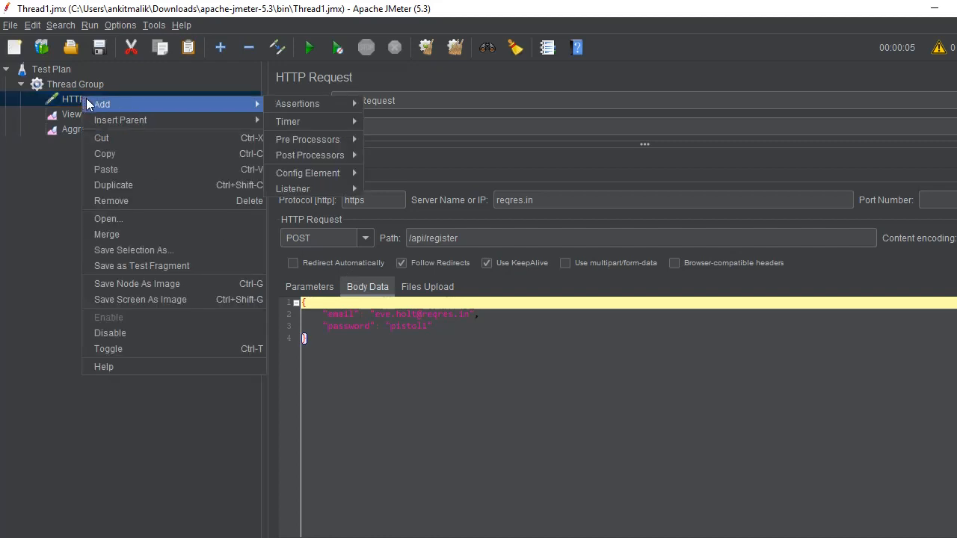
{"action": "mouse_move", "coordinate": [281, 104]}
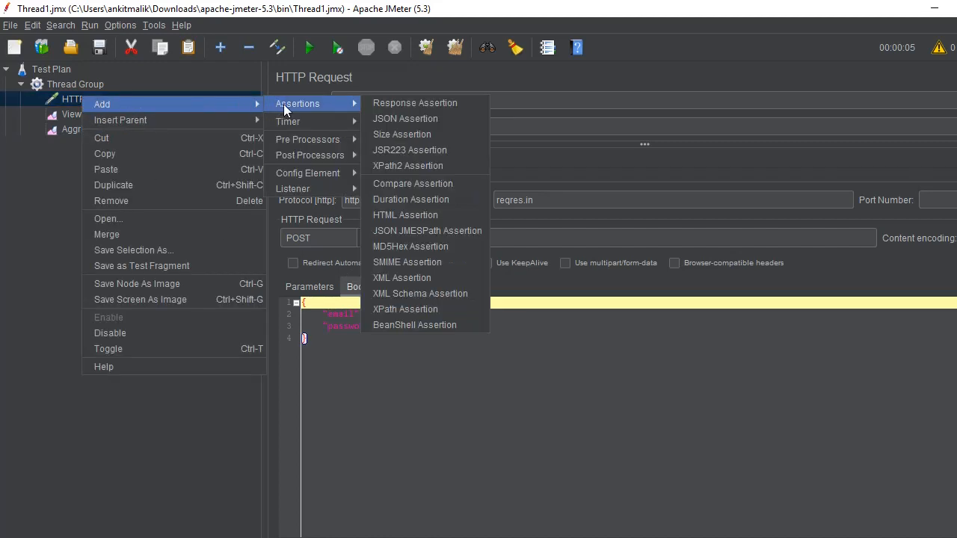
{"action": "mouse_move", "coordinate": [322, 140]}
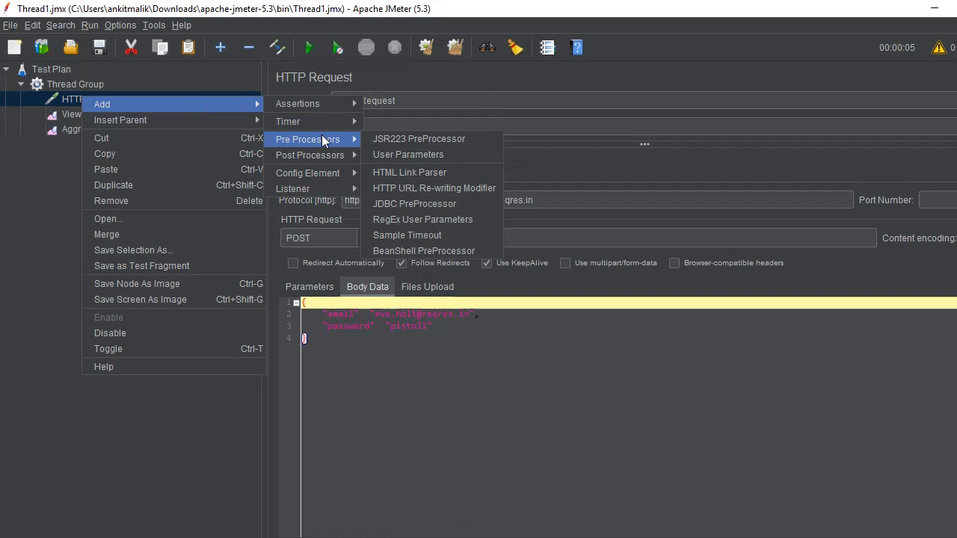
{"action": "mouse_move", "coordinate": [321, 172]}
{"action": "left_click", "coordinate": [410, 189]}
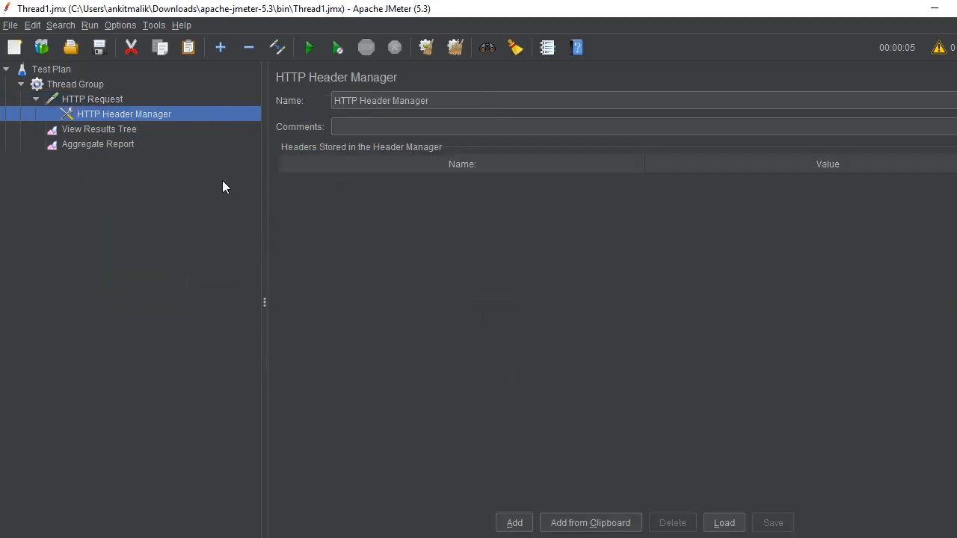
Step: Add a Content-Type header to the HTTP Header Manager with the value application/json copied from the Notepad snippet
{"action": "left_click", "coordinate": [514, 523]}
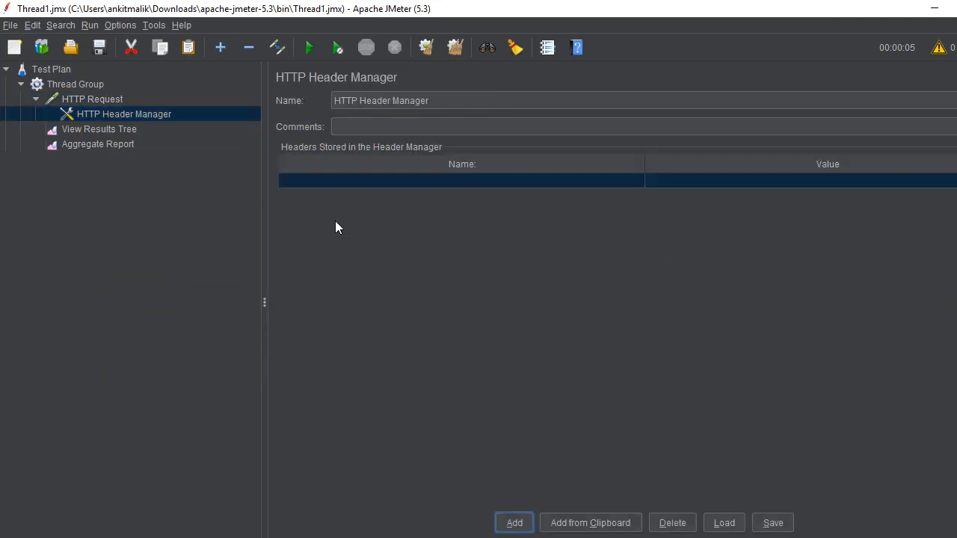
{"action": "double_click", "coordinate": [327, 184]}
{"action": "key", "text": "ctrl+v"}
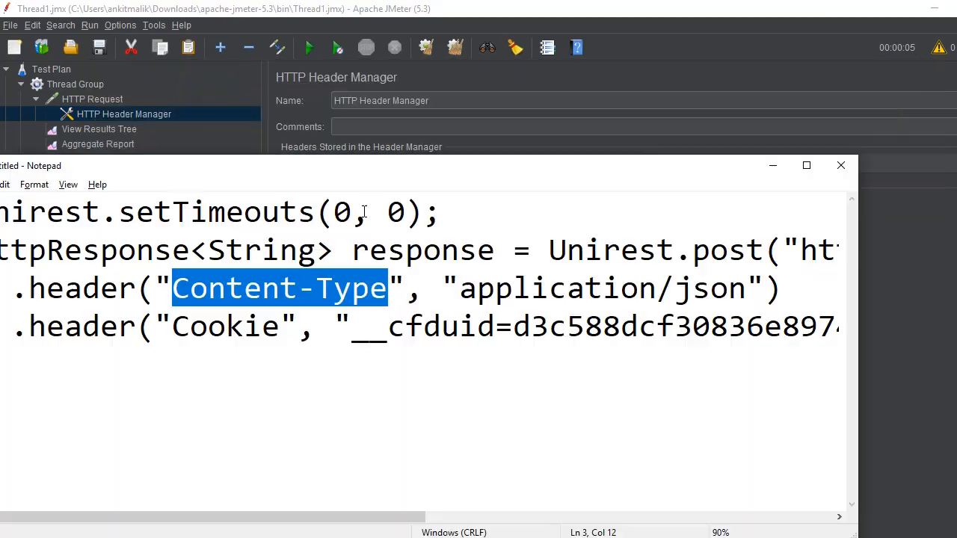
{"action": "key", "text": "alt+Tab"}
{"action": "left_click", "coordinate": [462, 285]}
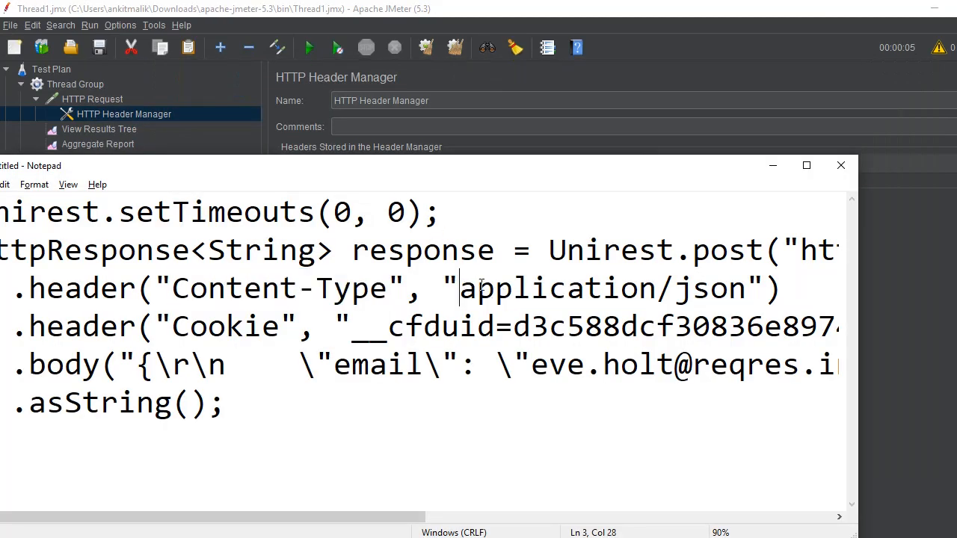
{"action": "left_click", "coordinate": [747, 288], "text": "shift"}
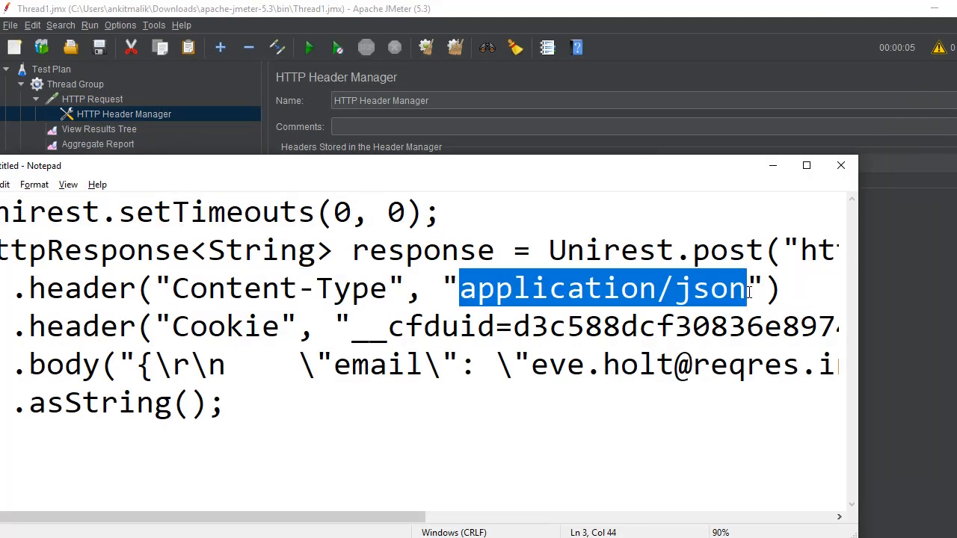
{"action": "key", "text": "alt+Tab"}
{"action": "left_click", "coordinate": [693, 179]}
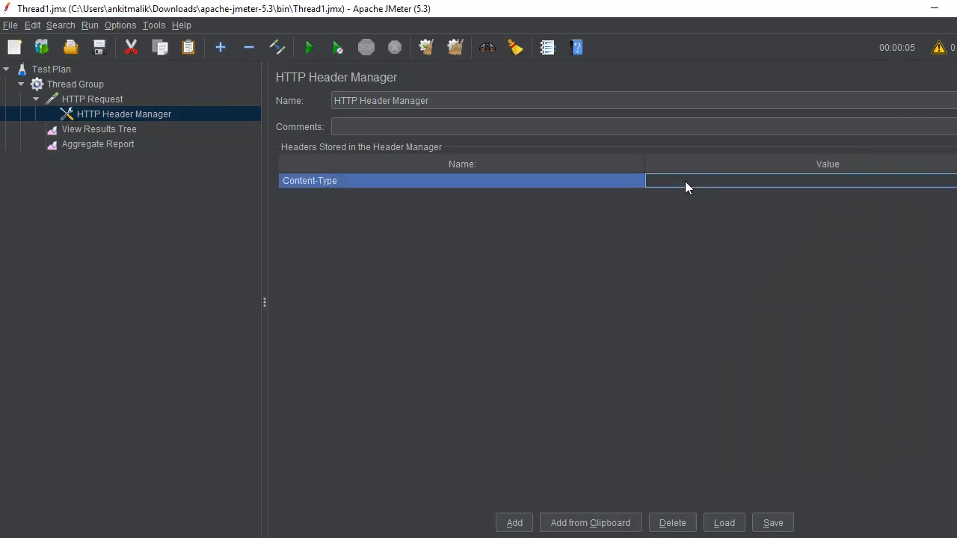
{"action": "double_click", "coordinate": [686, 181]}
{"action": "key", "text": "ctrl+v"}
Step: Copy the header name Cookie from the Notepad snippet and add it as a second header in JMeter's HTTP Header Manager
{"action": "key", "text": "alt+Tab"}
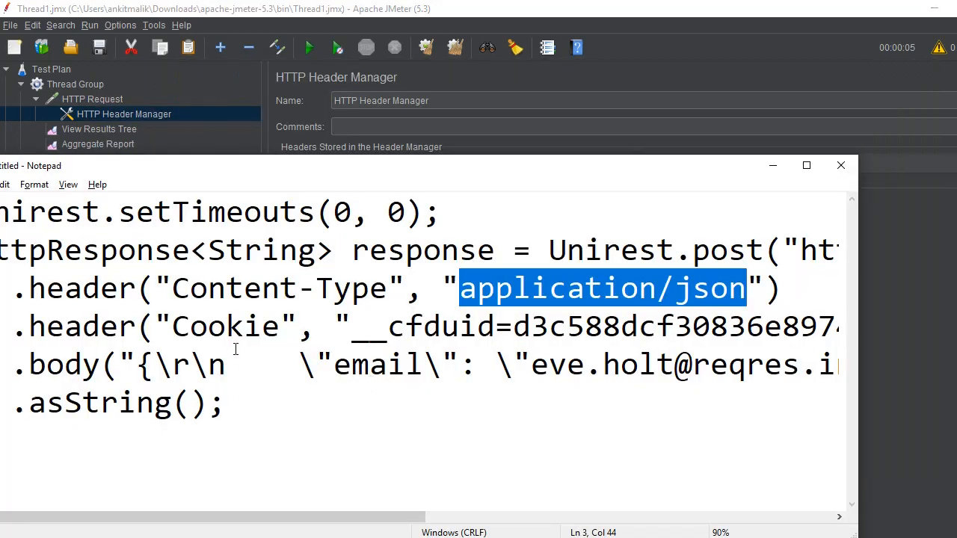
{"action": "left_click_drag", "start_coordinate": [137, 327], "coordinate": [171, 329]}
{"action": "left_click", "coordinate": [245, 329]}
{"action": "key", "text": "alt+Tab"}
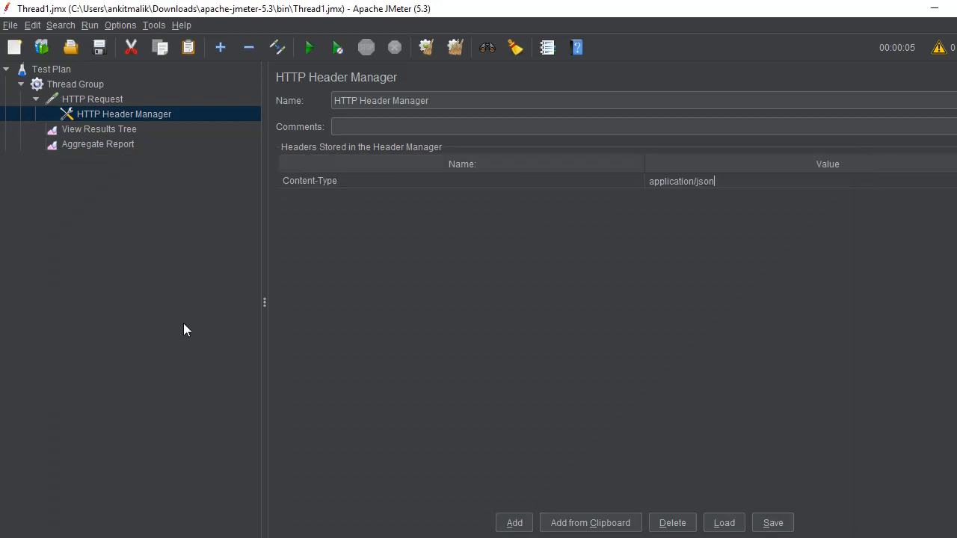
{"action": "left_click", "coordinate": [527, 524]}
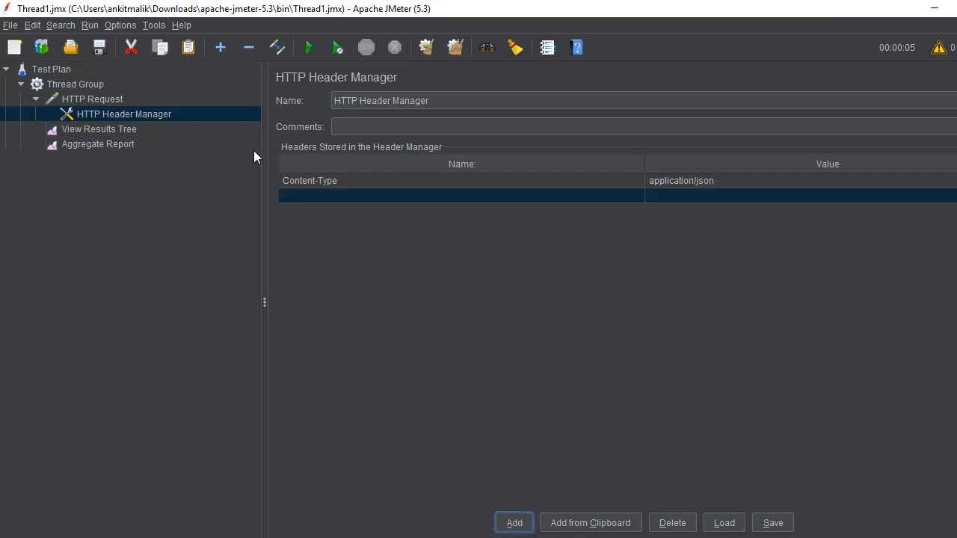
{"action": "double_click", "coordinate": [303, 192]}
{"action": "key", "text": "ctrl+v"}
Step: Copy the cookie value from the Notepad snippet and enter it as the Cookie header's value in JMeter's HTTP Header Manager
{"action": "key", "text": "alt+Tab"}
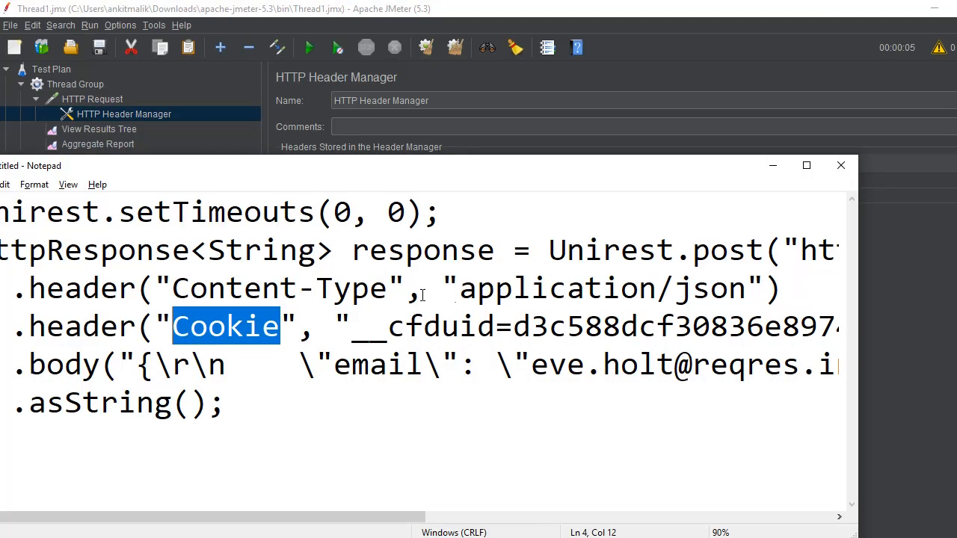
{"action": "left_click_drag", "start_coordinate": [353, 329], "coordinate": [713, 322]}
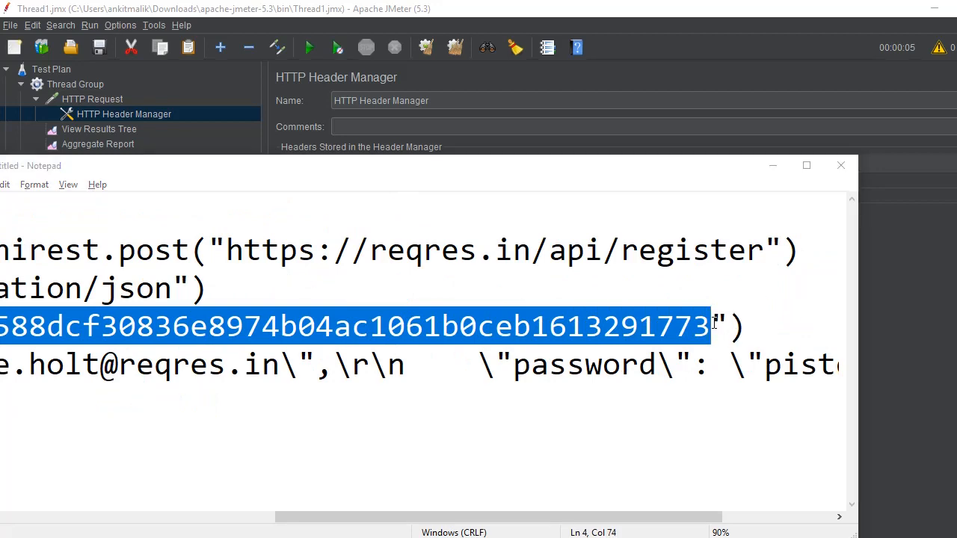
{"action": "key", "text": "ctrl+c"}
{"action": "key", "text": "alt+Tab"}
{"action": "double_click", "coordinate": [680, 196]}
{"action": "key", "text": "ctrl+v"}
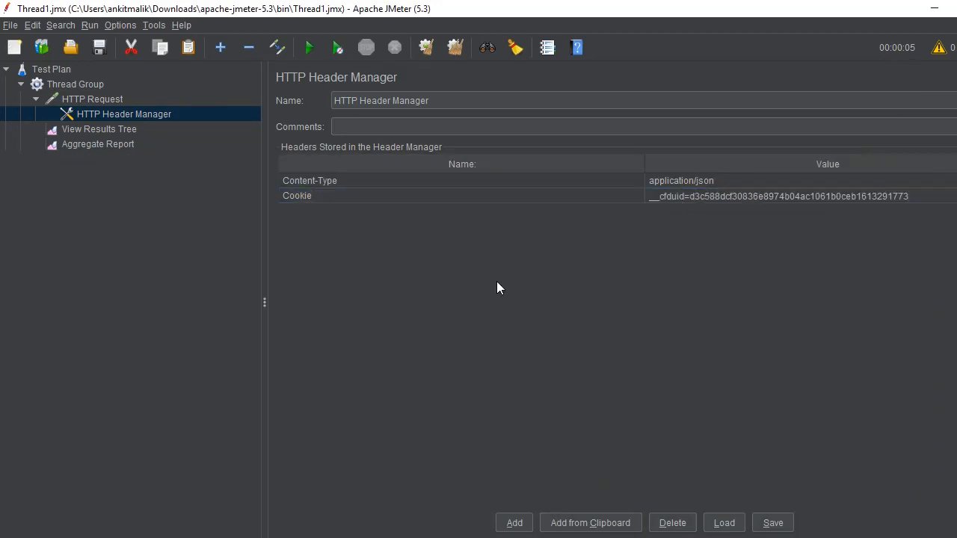
Step: Check the Thread Group and View Results Tree, and run the test plan with the Aggregate Report open
{"action": "left_click", "coordinate": [68, 85]}
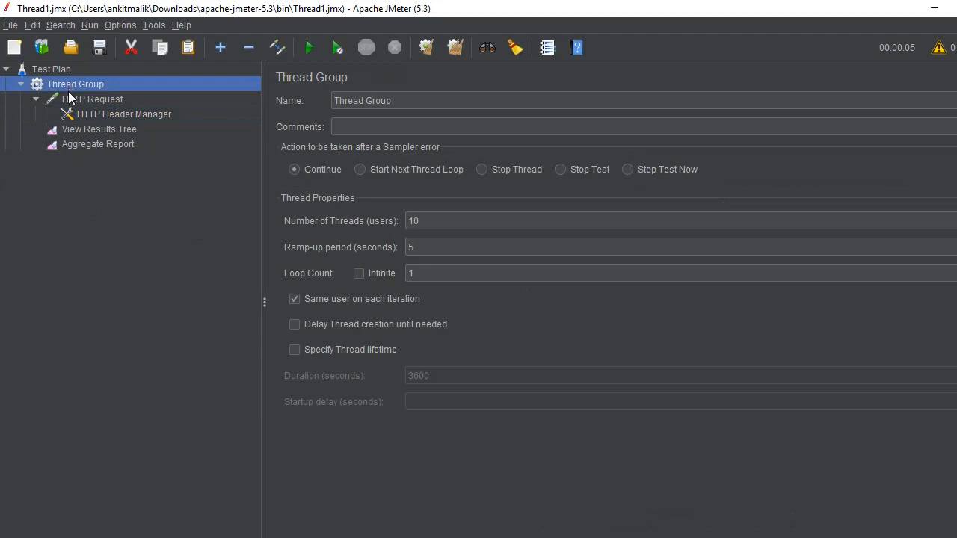
{"action": "left_click", "coordinate": [78, 129]}
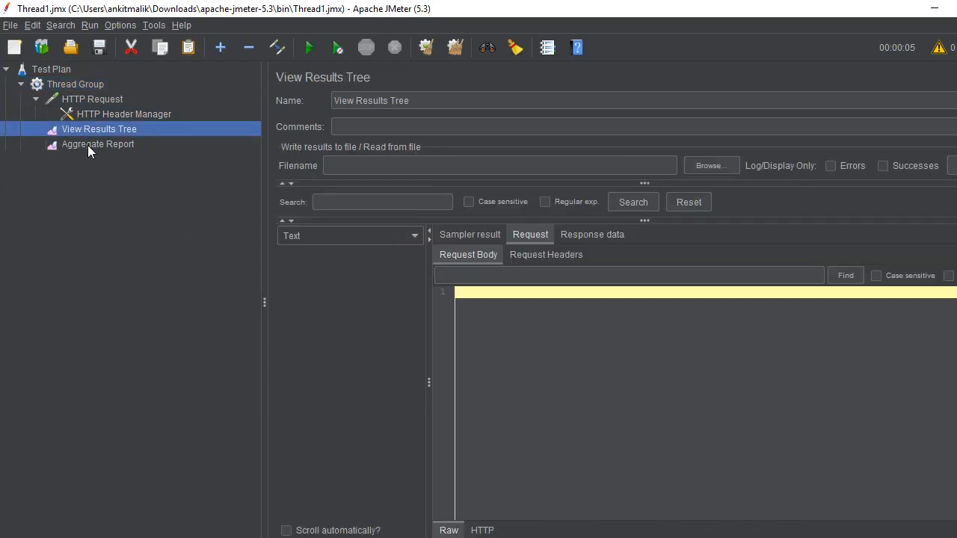
{"action": "left_click", "coordinate": [87, 147]}
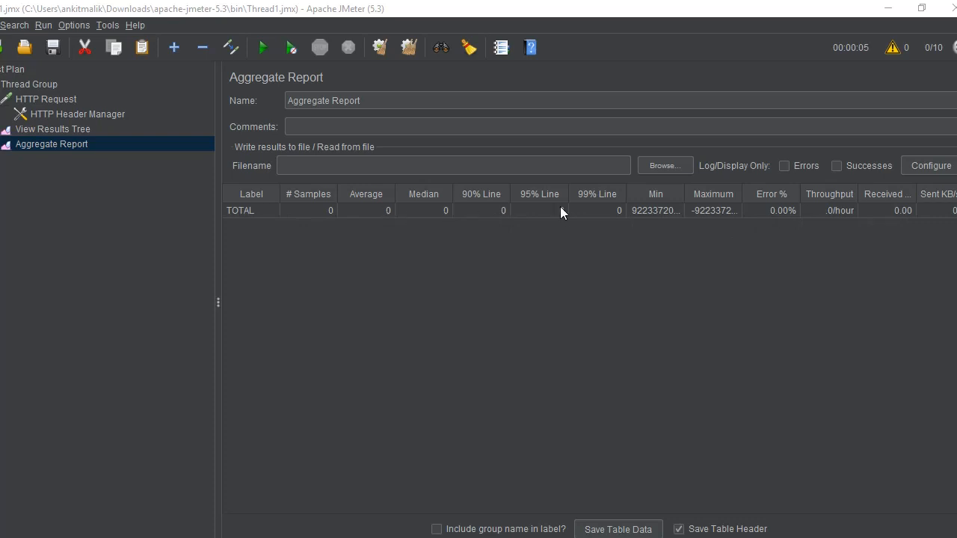
{"action": "left_click", "coordinate": [260, 51]}
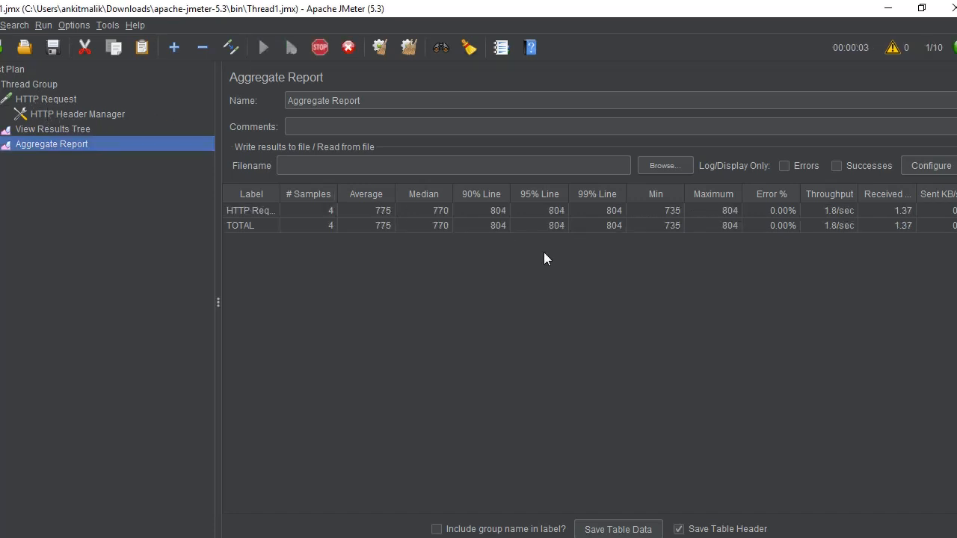
Step: Examine the first HTTP Request sample in View Results Tree, including its response body and headers, request body and headers, and sampler result
{"action": "left_click", "coordinate": [48, 133]}
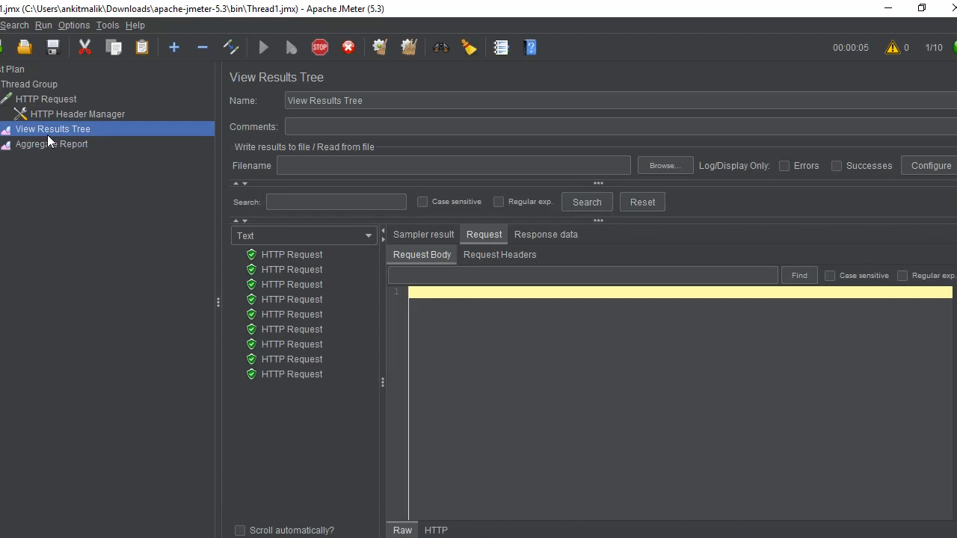
{"action": "left_click", "coordinate": [287, 255]}
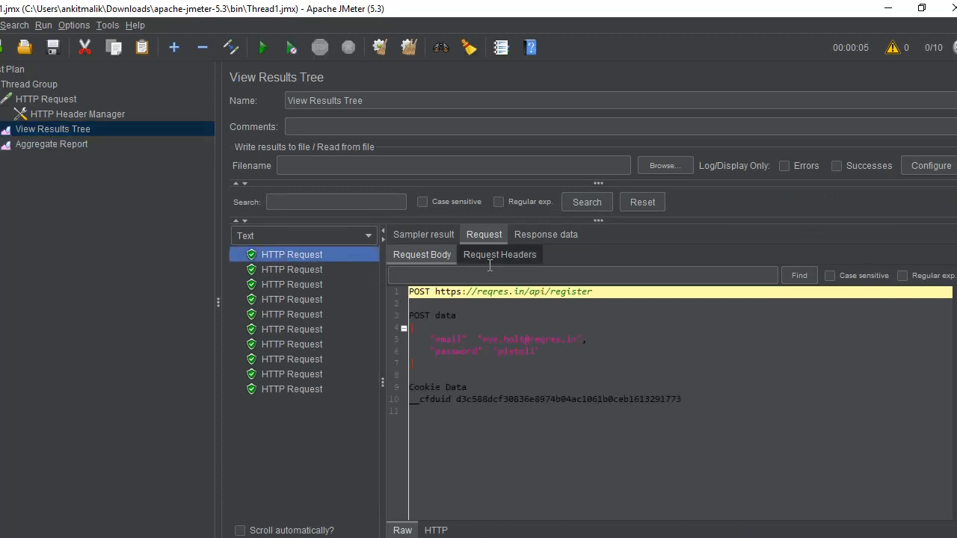
{"action": "left_click", "coordinate": [535, 236]}
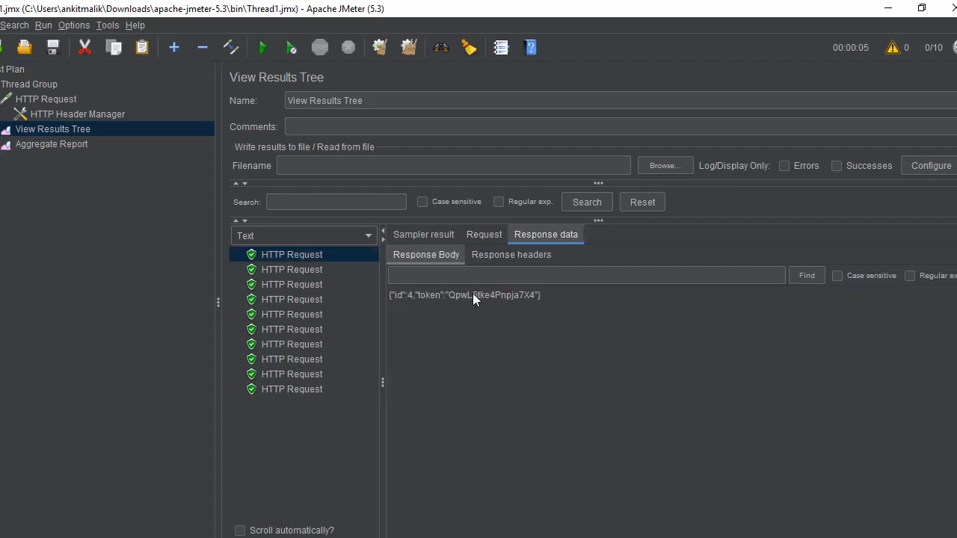
{"action": "left_click", "coordinate": [513, 255]}
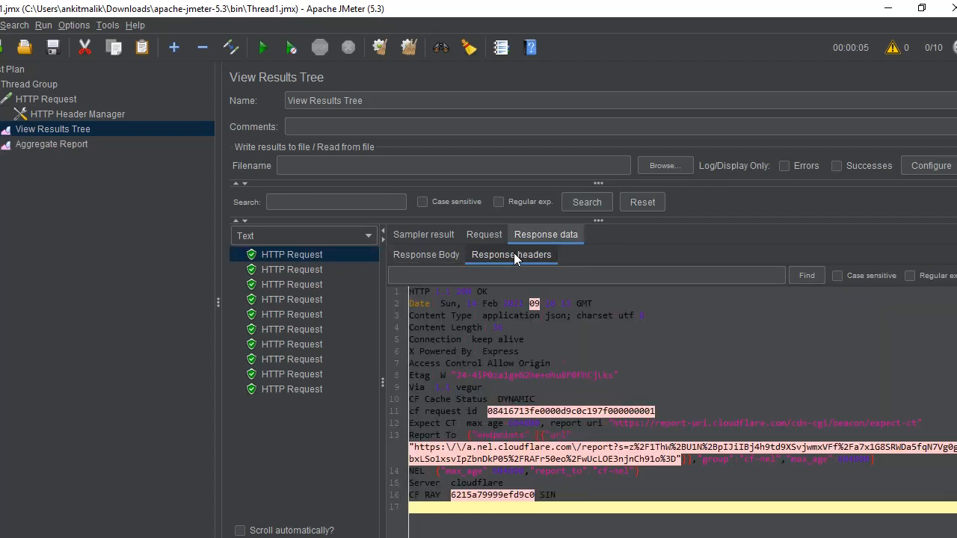
{"action": "left_click", "coordinate": [478, 234]}
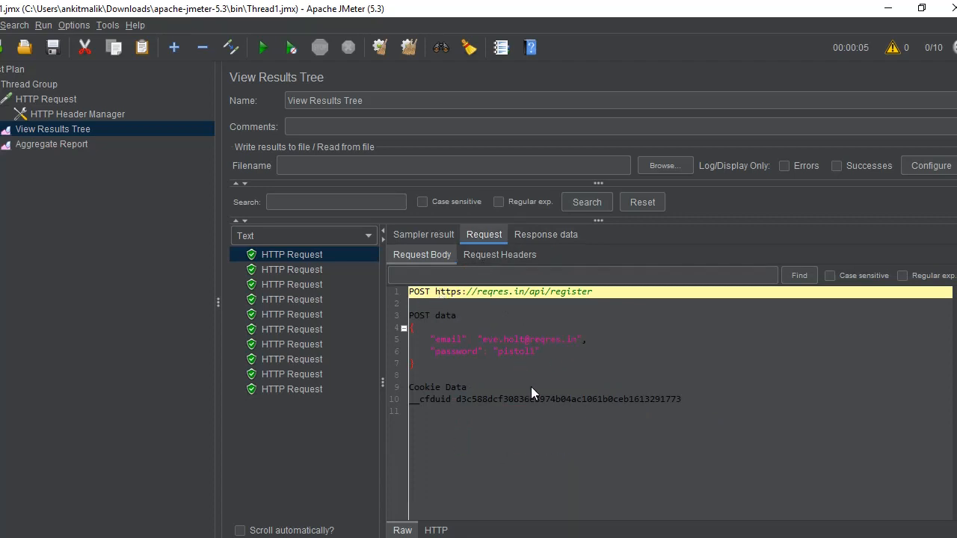
{"action": "left_click", "coordinate": [490, 250]}
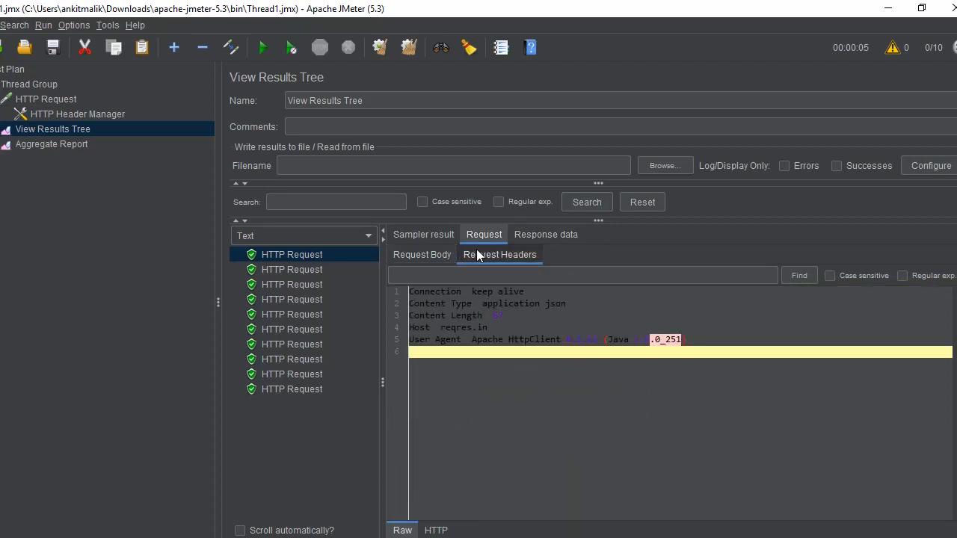
{"action": "left_click", "coordinate": [423, 232]}
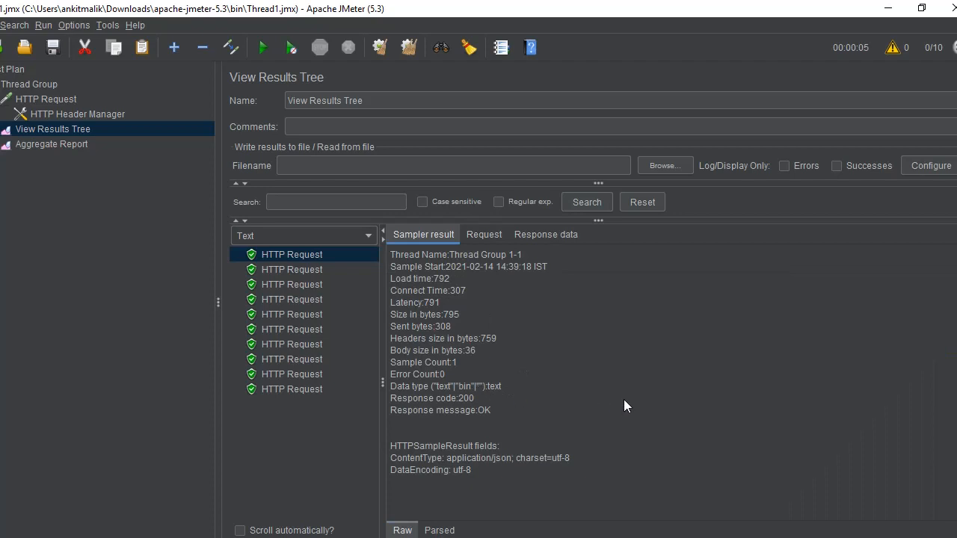
{"action": "left_click", "coordinate": [438, 530]}
{"action": "left_click", "coordinate": [403, 530]}
Step: Examine the Aggregate Report with its Label column widened, comparing it with the HTTP Request and Thread Group settings
{"action": "left_click", "coordinate": [45, 144]}
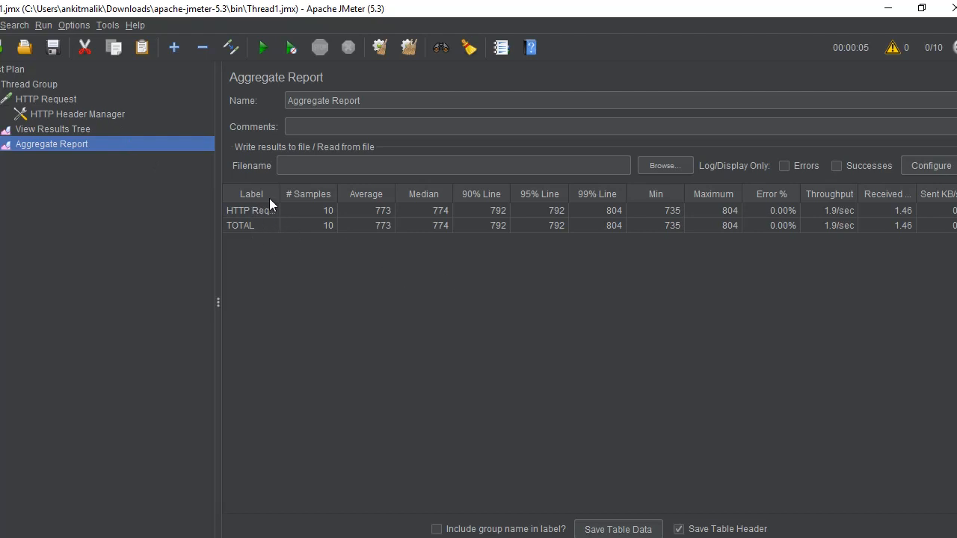
{"action": "left_click_drag", "start_coordinate": [278, 193], "coordinate": [301, 195]}
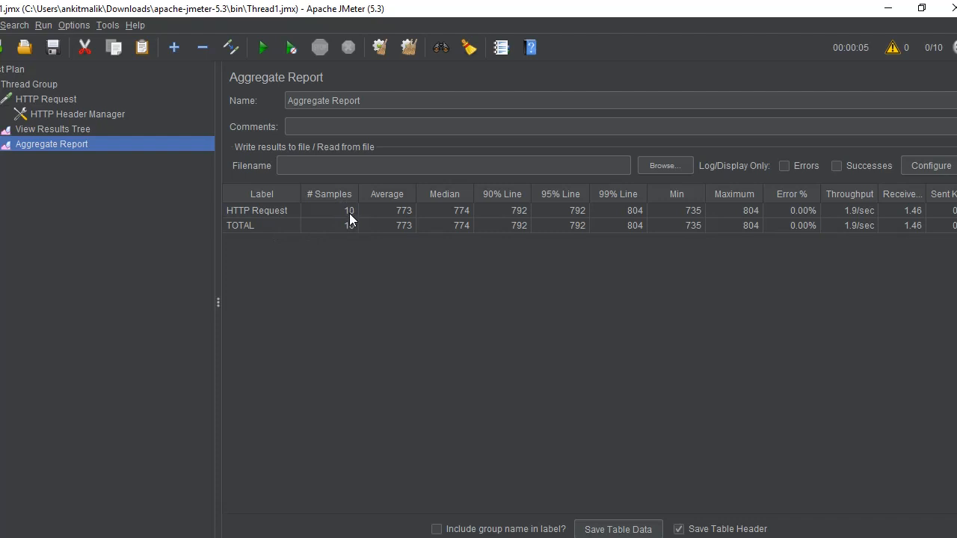
{"action": "left_click", "coordinate": [61, 101]}
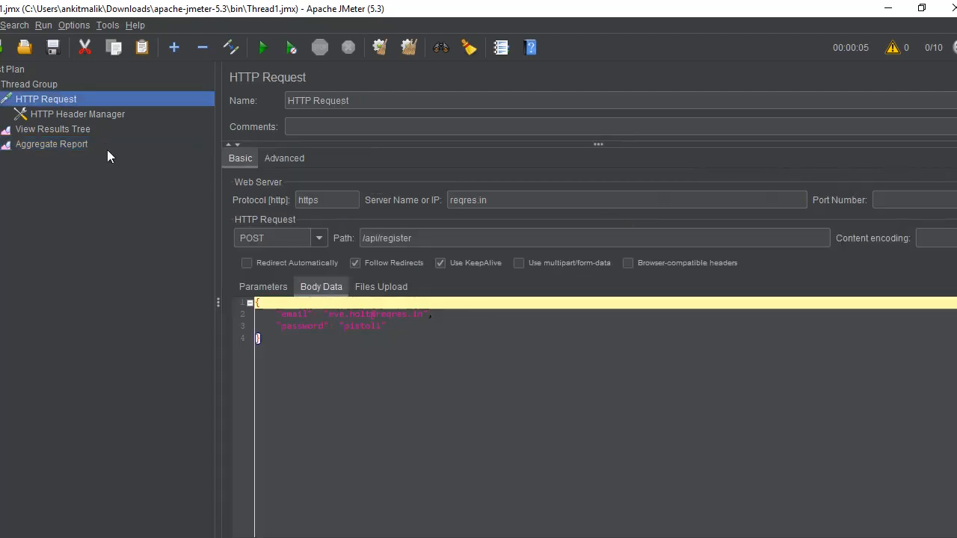
{"action": "left_click", "coordinate": [47, 84]}
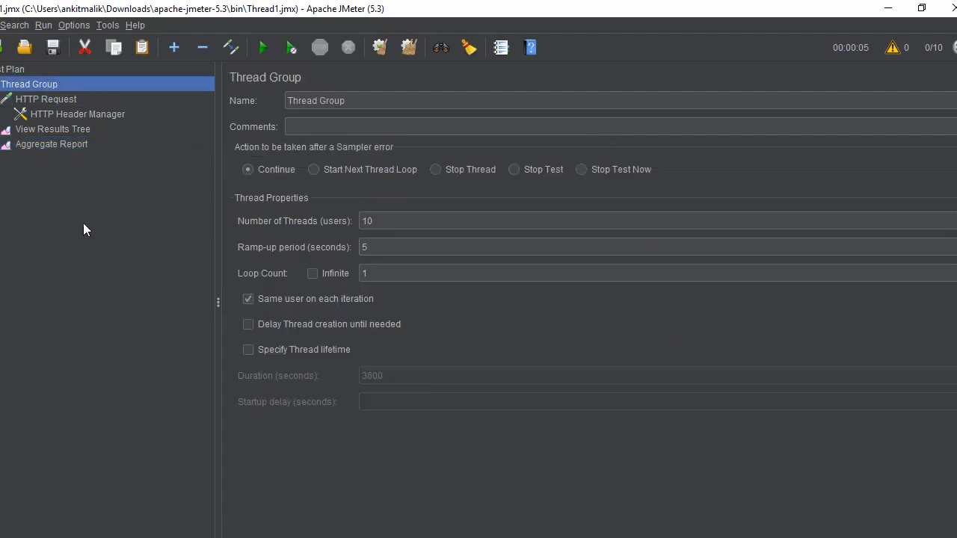
{"action": "left_click", "coordinate": [54, 145]}
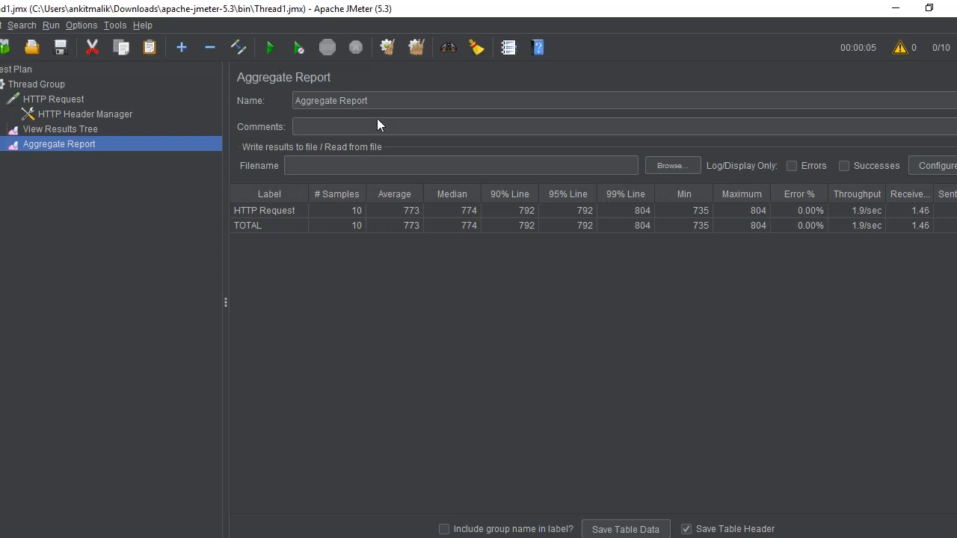
{"action": "left_click", "coordinate": [39, 82]}
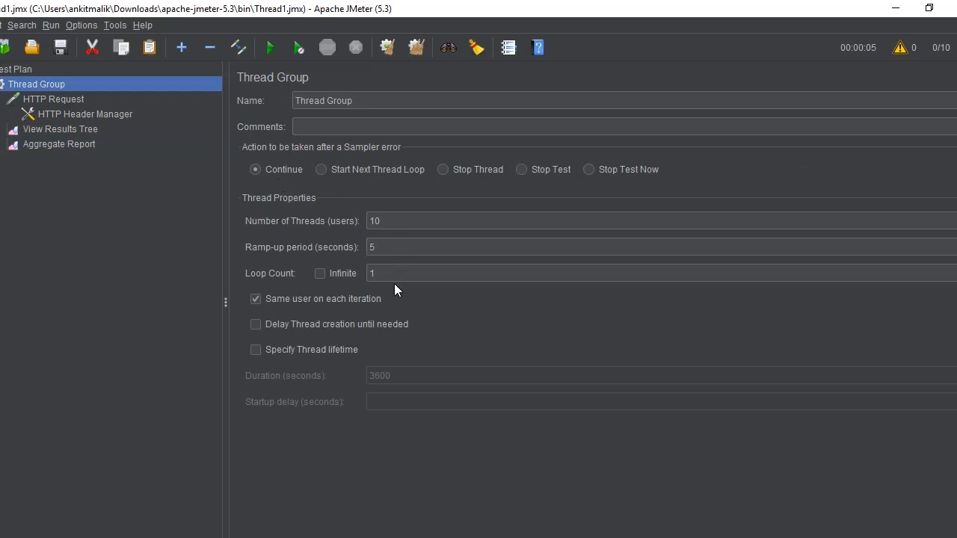
Step: Read the Throughput, Received KB/sec and Sent KB/sec columns of the Aggregate Report, adjusting the column widths to reveal their headings
{"action": "left_click", "coordinate": [53, 145]}
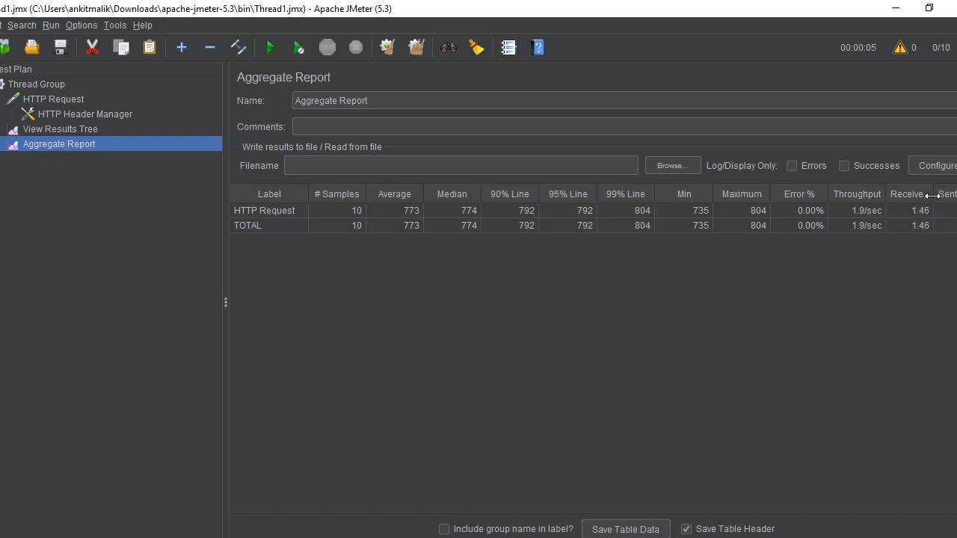
{"action": "left_click_drag", "start_coordinate": [933, 194], "coordinate": [951, 195]}
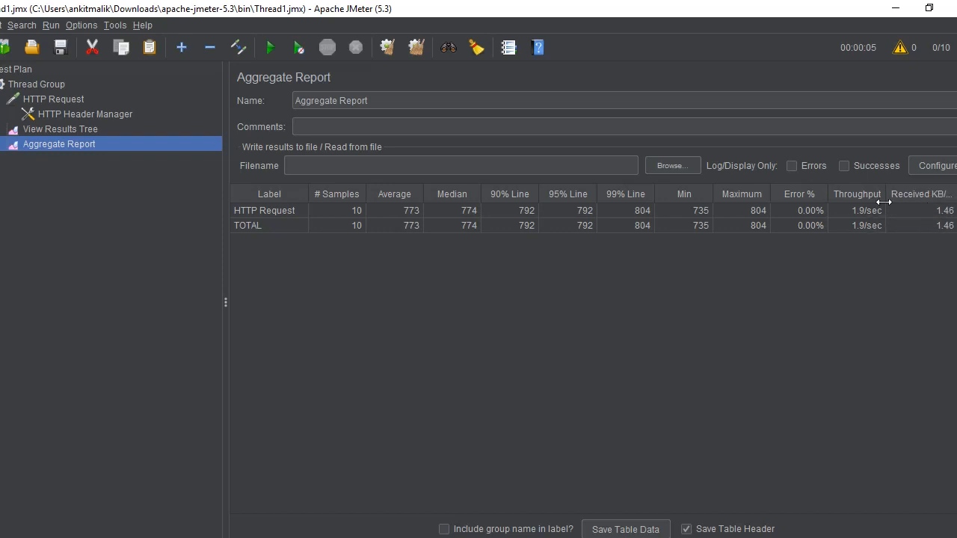
{"action": "left_click_drag", "start_coordinate": [885, 194], "coordinate": [852, 203]}
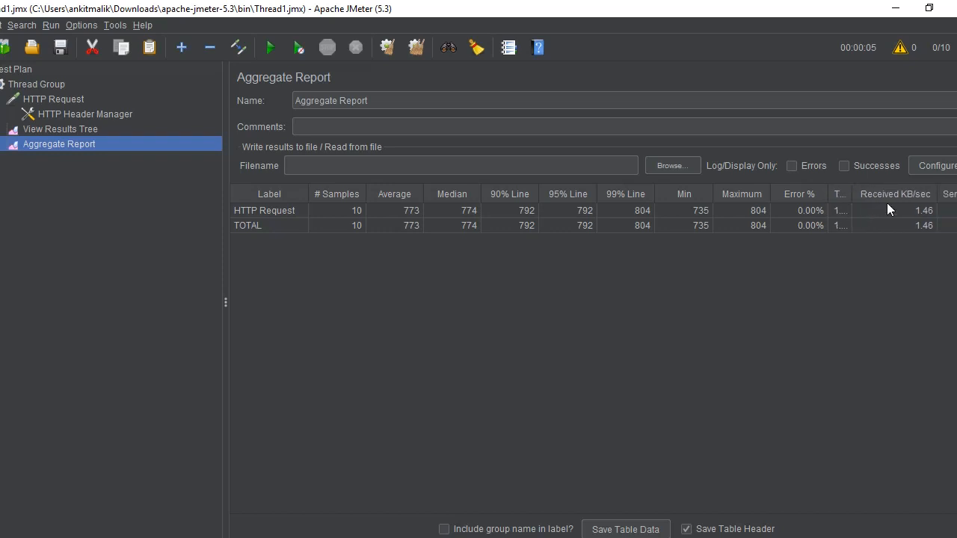
{"action": "left_click_drag", "start_coordinate": [935, 193], "coordinate": [898, 192]}
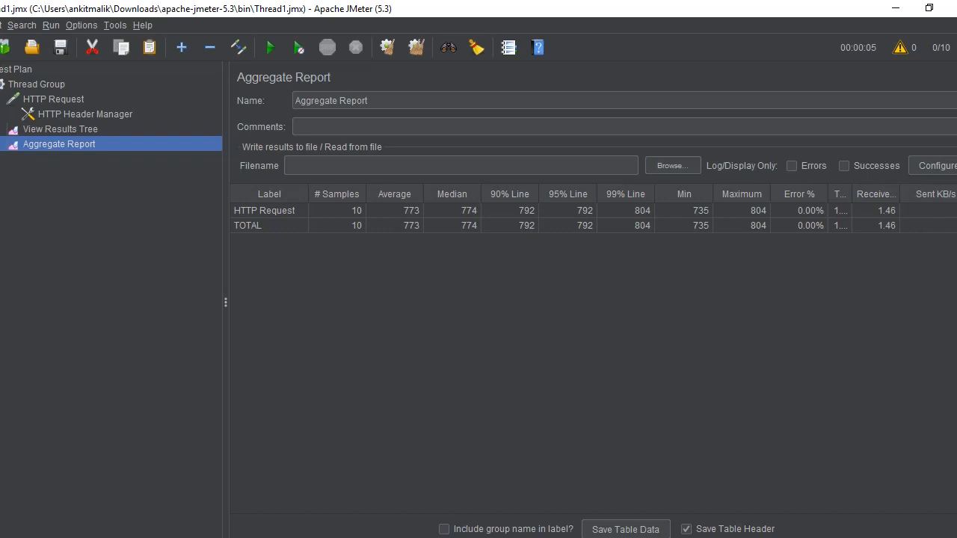